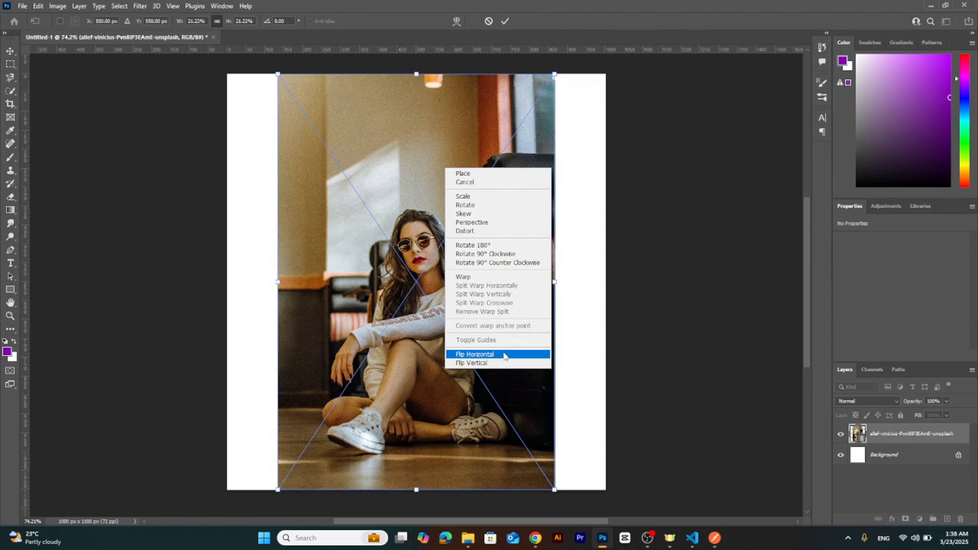
# Flip the placed photo horizontally, scale it to about 18%, and align it with the canvas's upper-right corner.
pyautogui.click(504, 355)
pyautogui.moveTo(460, 306); pyautogui.dragTo(508, 305)
pyautogui.moveTo(323, 490); pyautogui.dragTo(375, 424)
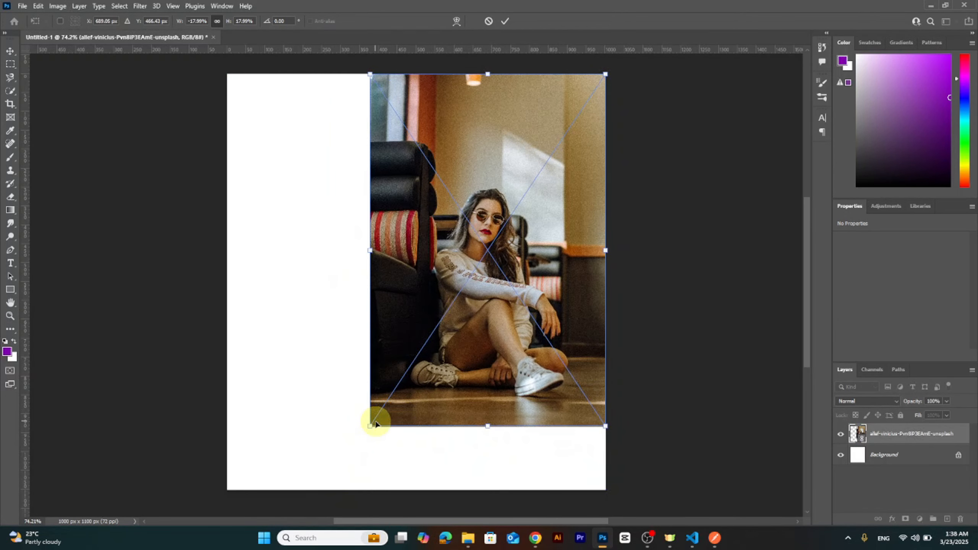
pyautogui.click(512, 19)
# Rasterize the photo layer and desaturate it to black and white.
pyautogui.press('z')
pyautogui.rightClick(912, 439)
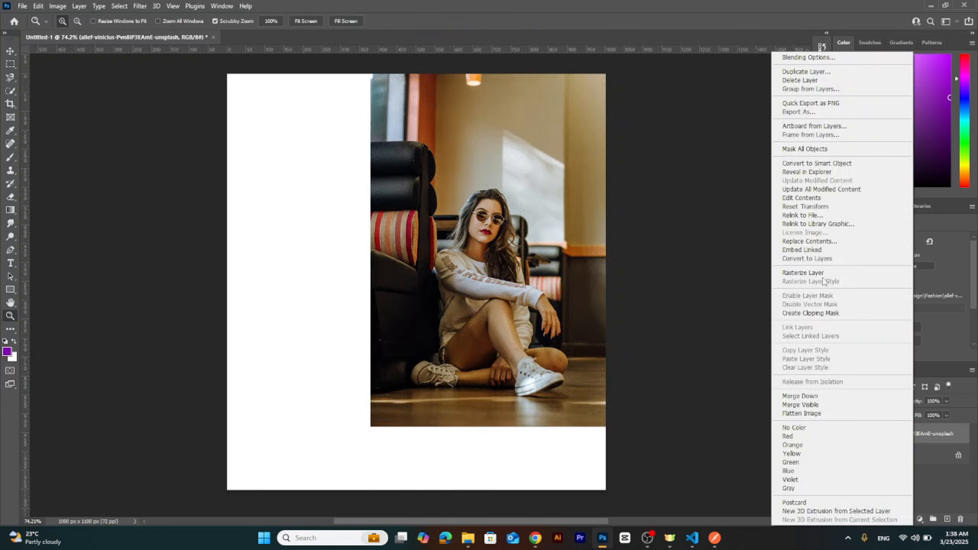
pyautogui.click(802, 272)
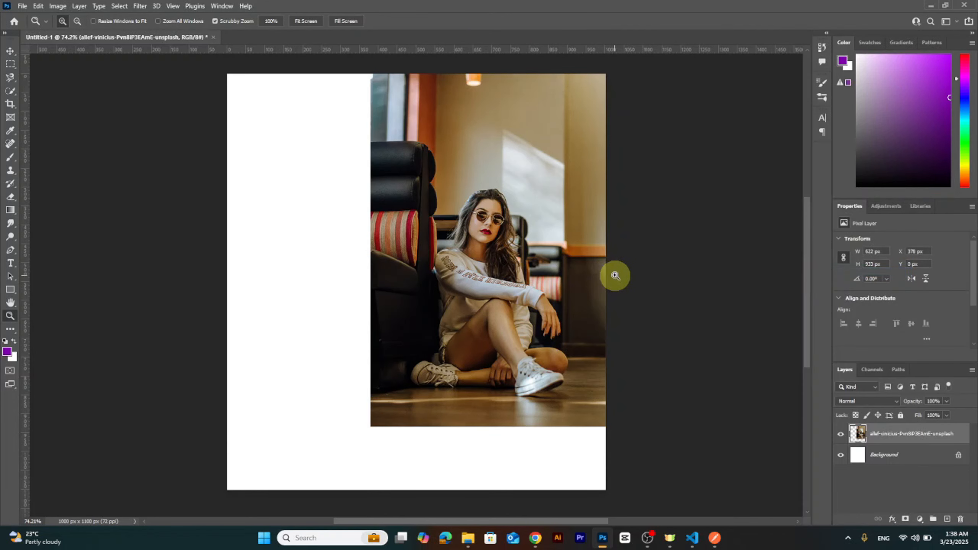
pyautogui.click(60, 6)
pyautogui.moveTo(73, 32)
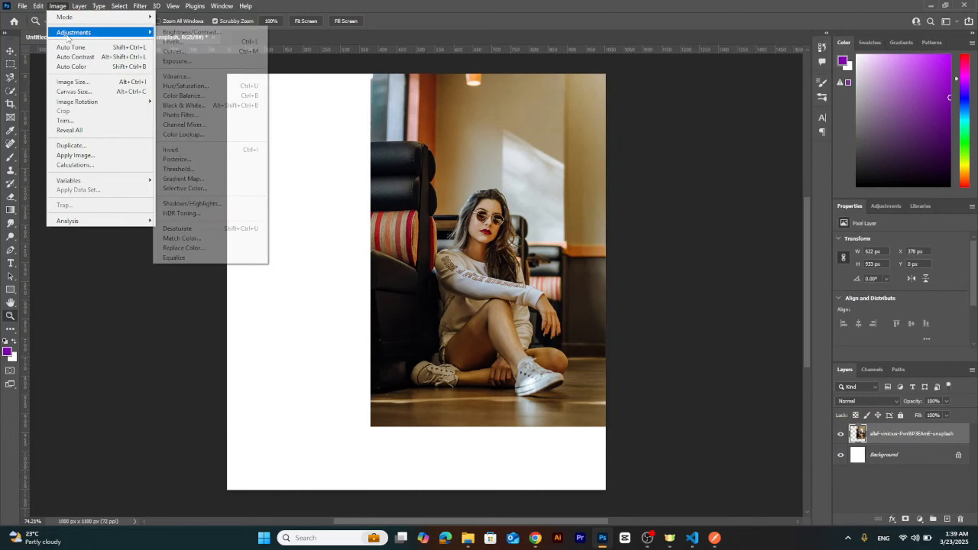
pyautogui.click(186, 225)
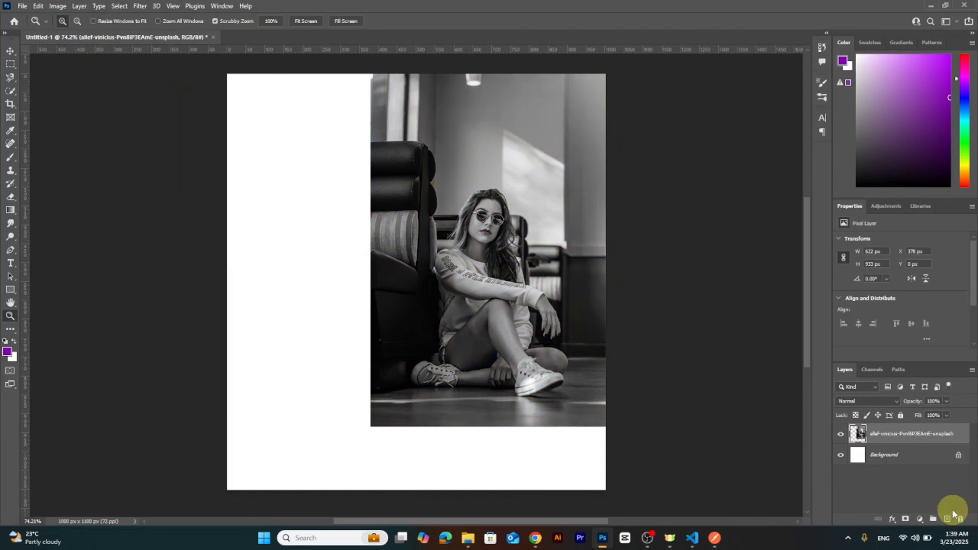
# Add a new layer filled with purple #8100ac and place it beneath the photo layer.
pyautogui.click(945, 519)
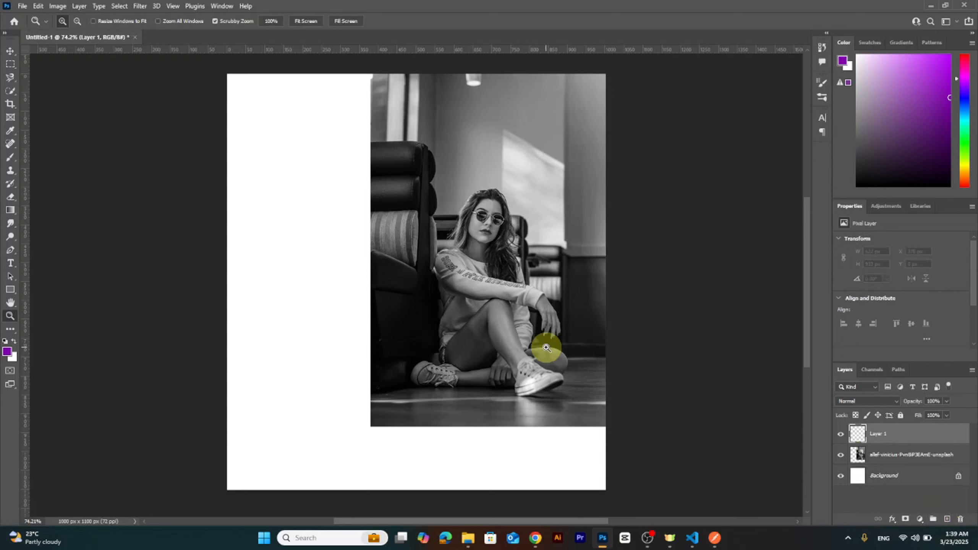
pyautogui.click(7, 351)
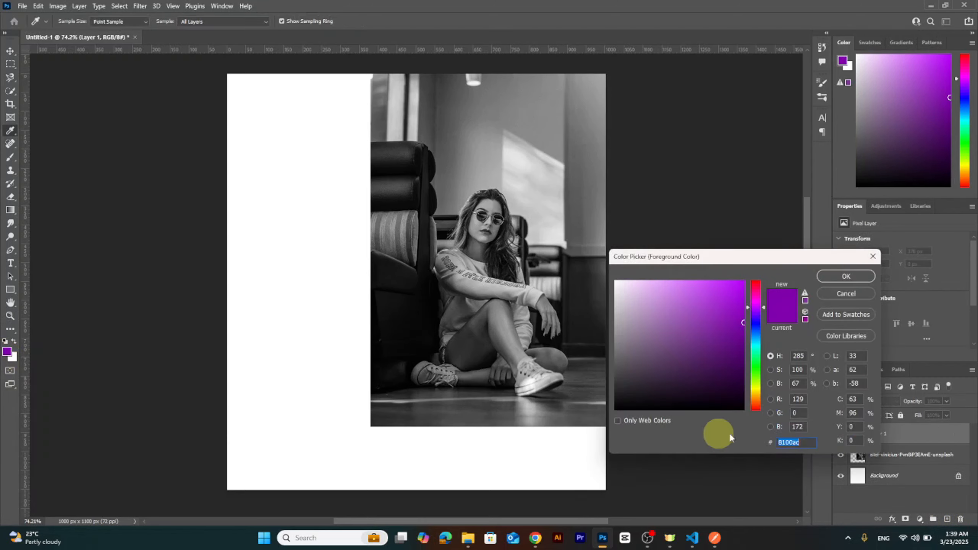
pyautogui.click(837, 275)
pyautogui.press('z')
pyautogui.hotkey('alt', 'BackSpace')
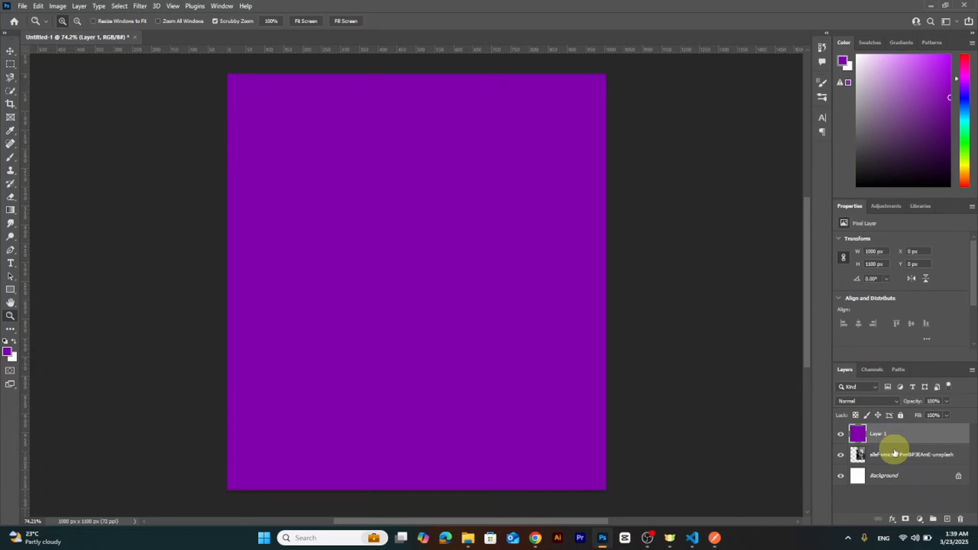
pyautogui.moveTo(884, 433); pyautogui.dragTo(897, 467)
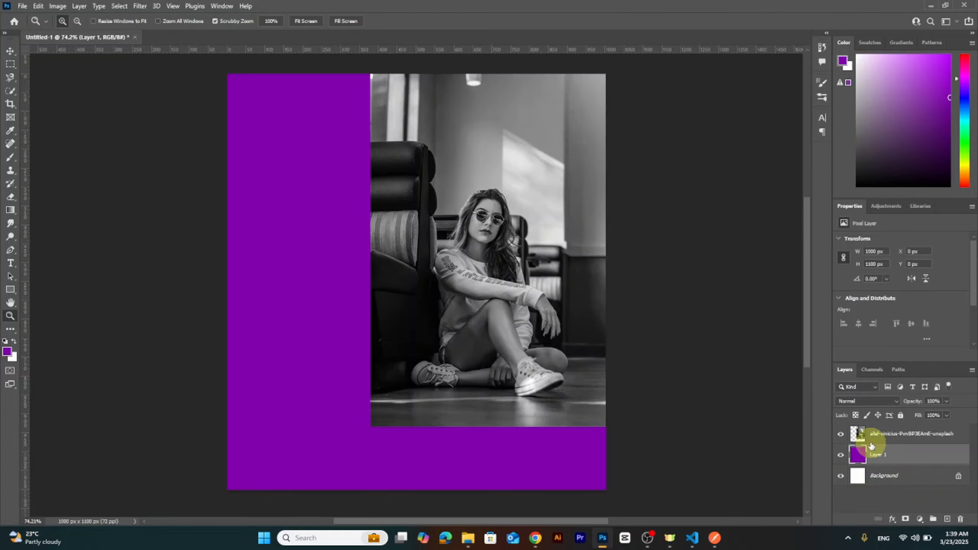
# Set the photo layer's blend mode to Soft Light.
pyautogui.click(871, 442)
pyautogui.click(865, 401)
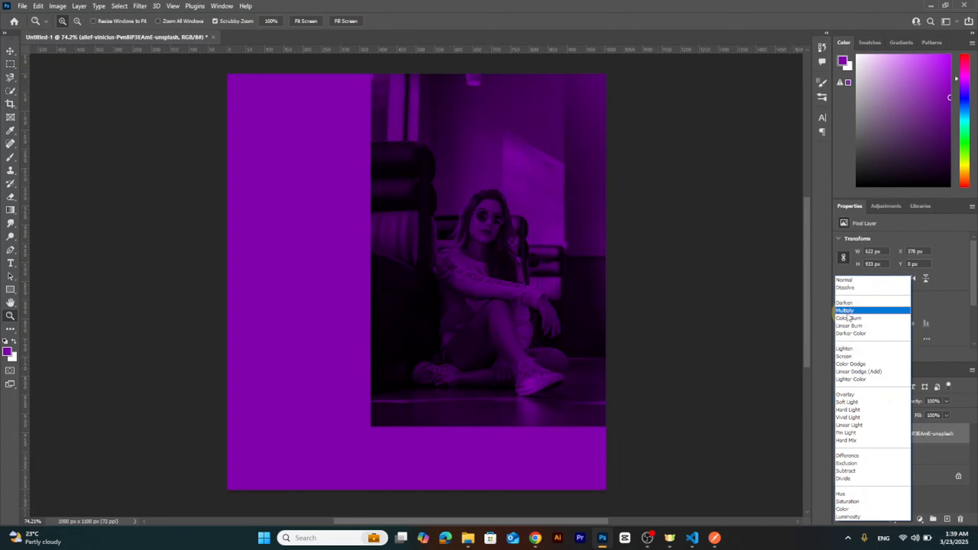
pyautogui.click(852, 403)
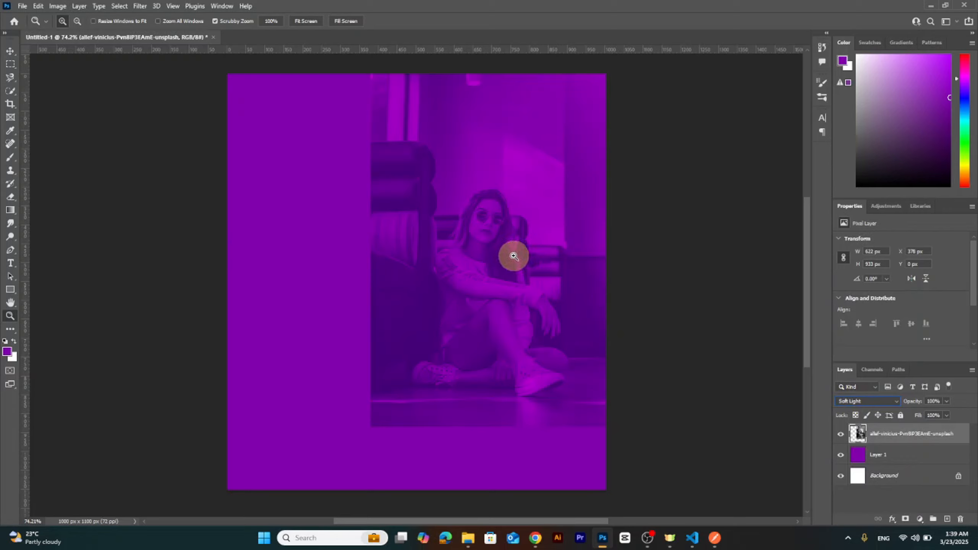
# Shift the photo slightly right and up on the canvas, to about X 416 px and Y -21 px.
pyautogui.click(10, 51)
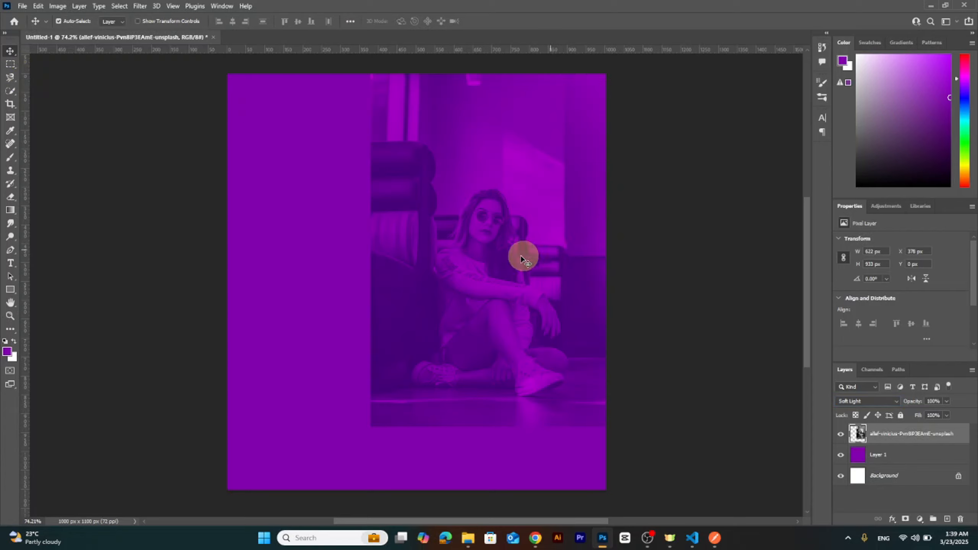
pyautogui.moveTo(479, 296); pyautogui.dragTo(500, 276)
pyautogui.moveTo(534, 304); pyautogui.dragTo(505, 291)
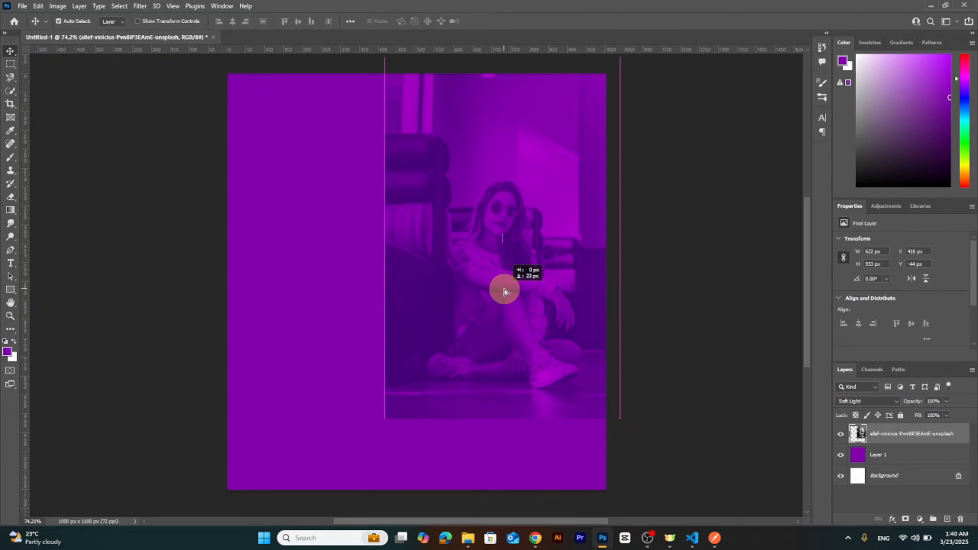
# Draw a white rectangle with 0 px corner radius, about 501 by 1118 px, covering the left half of the canvas.
pyautogui.click(15, 343)
pyautogui.click(10, 289)
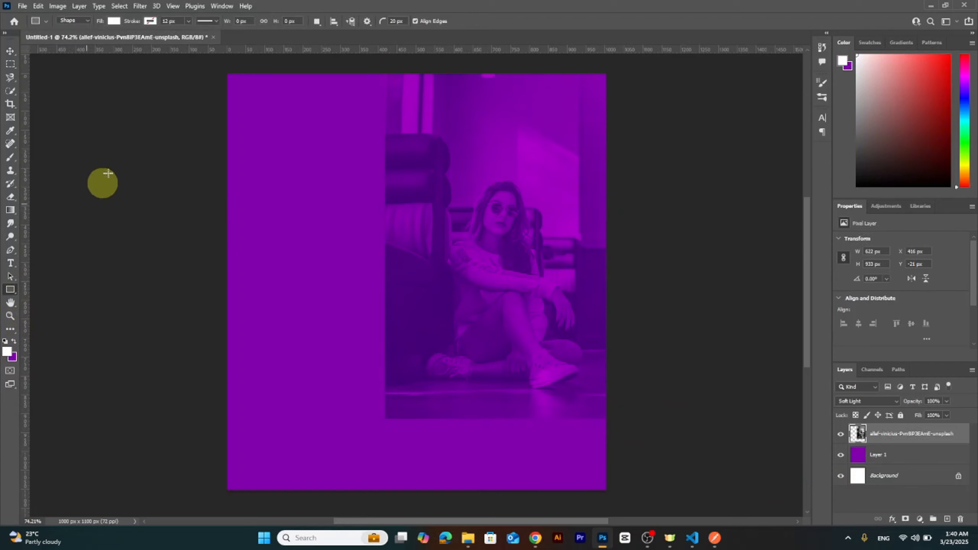
pyautogui.moveTo(223, 69)
pyautogui.mouseDown()
pyautogui.moveTo(246, 98)
pyautogui.moveTo(230, 83)
pyautogui.mouseUp()
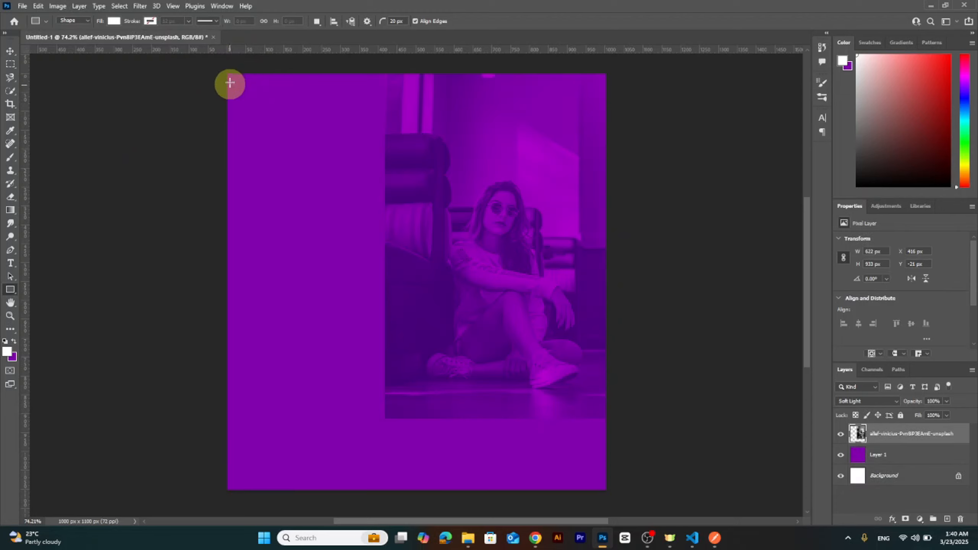
pyautogui.click(406, 20)
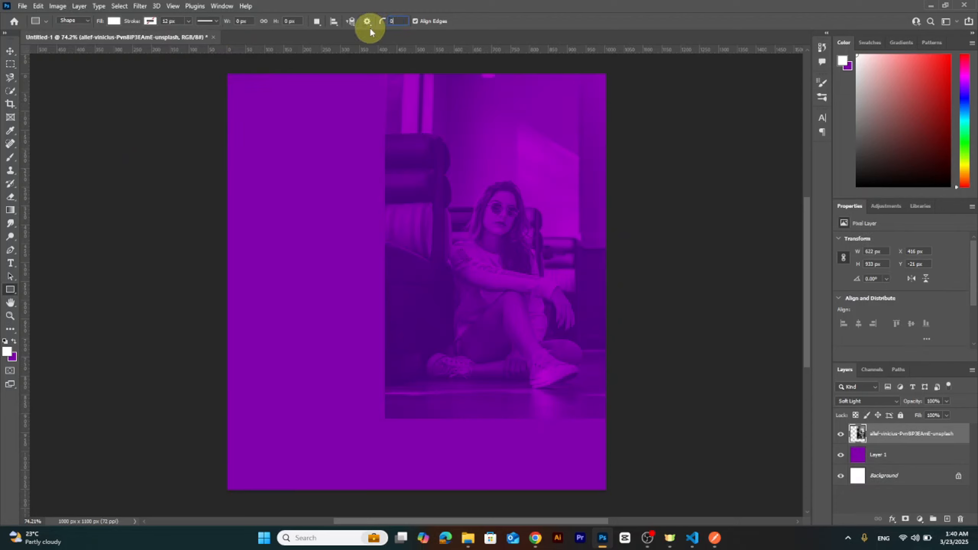
pyautogui.press('Return')
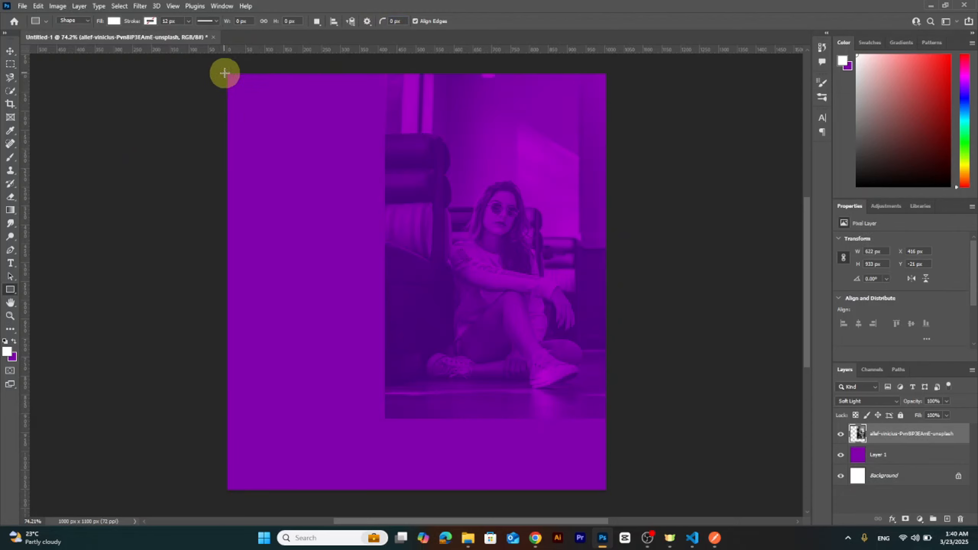
pyautogui.moveTo(225, 73); pyautogui.dragTo(413, 493)
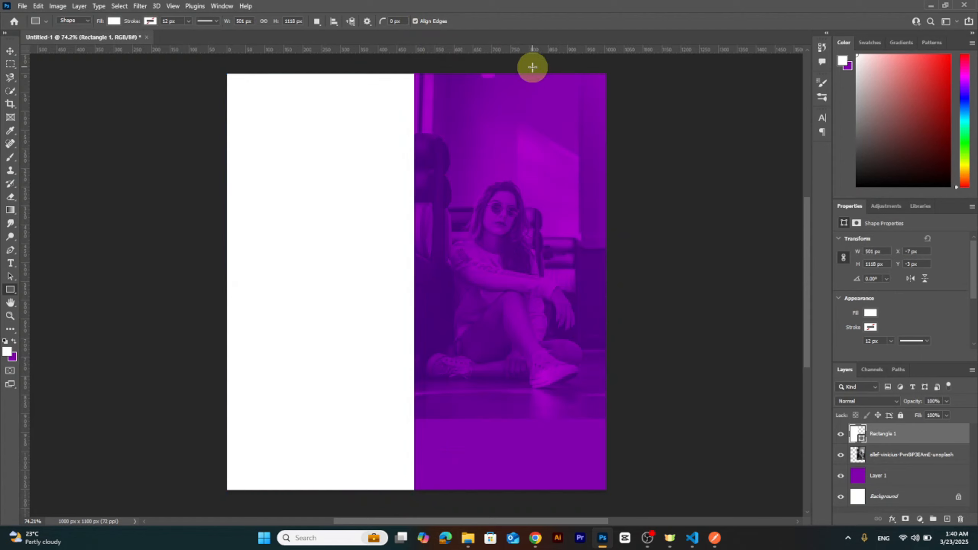
# Move the white rectangle right and stretch its left edge to the canvas edge, making it about 552 px wide.
pyautogui.press('v')
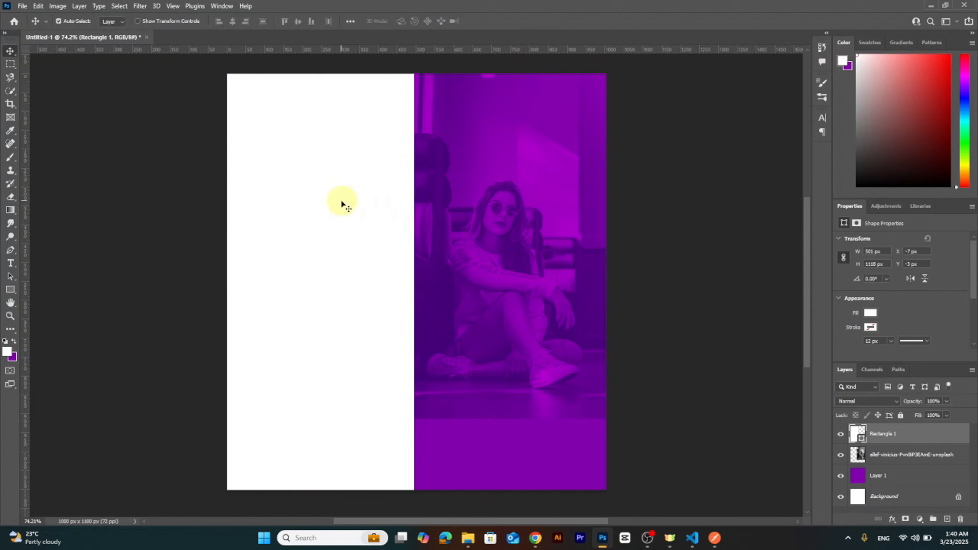
pyautogui.moveTo(341, 203); pyautogui.dragTo(365, 201)
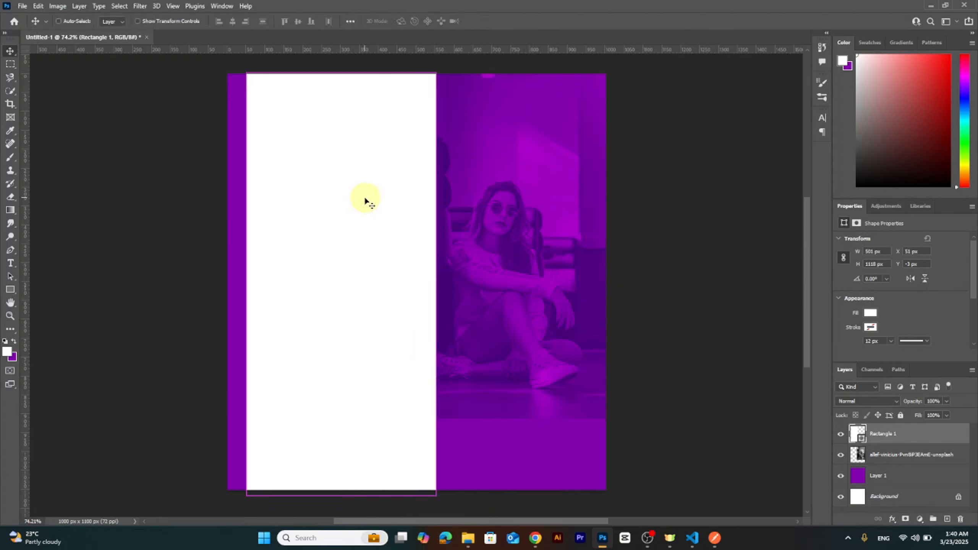
pyautogui.hotkey('ctrl', 't')
pyautogui.moveTo(246, 284); pyautogui.dragTo(227, 283)
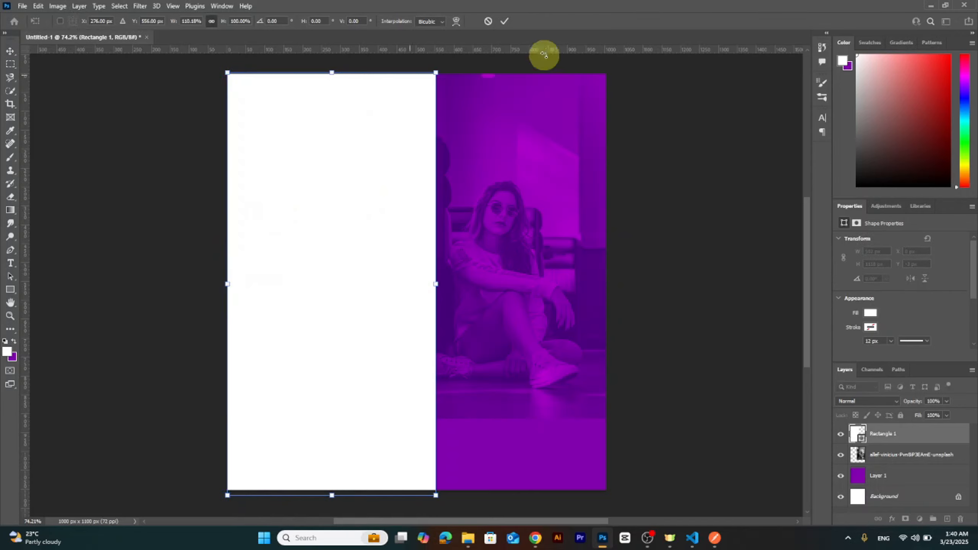
pyautogui.click(504, 21)
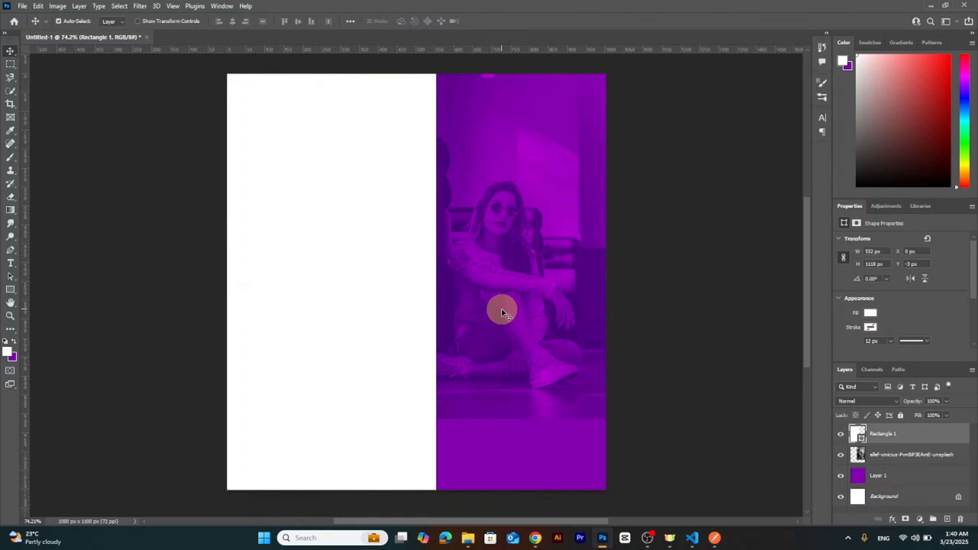
# Enlarge the photo to about 115% and reposition it so the seated woman fits within the exposed purple area.
pyautogui.click(898, 456)
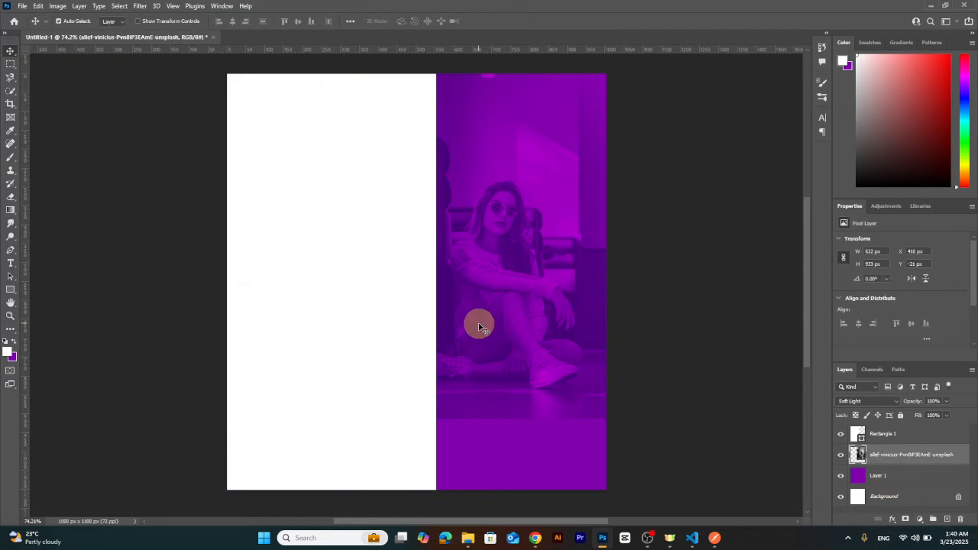
pyautogui.moveTo(488, 338); pyautogui.dragTo(533, 315)
pyautogui.hotkey('ctrl', 't')
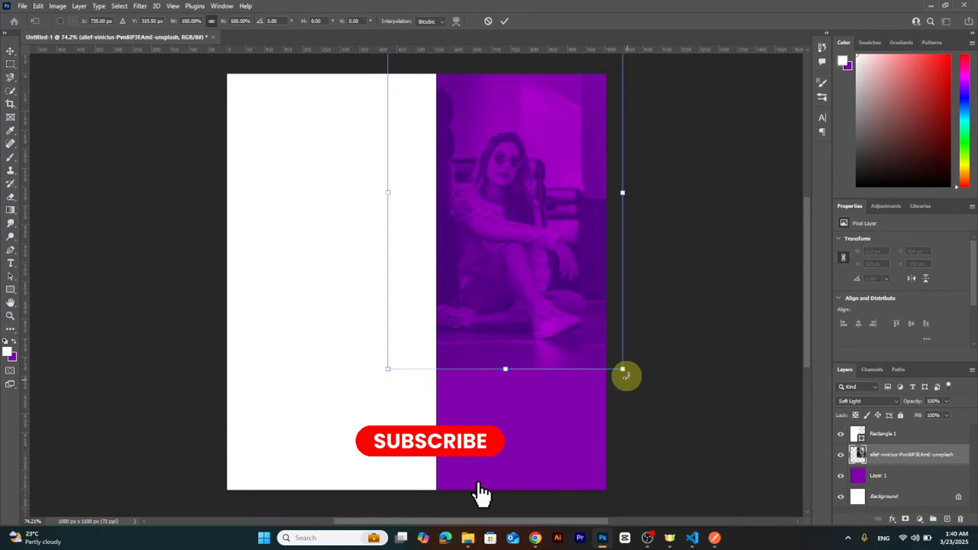
pyautogui.moveTo(623, 371); pyautogui.dragTo(644, 407)
pyautogui.moveTo(564, 358); pyautogui.dragTo(570, 354)
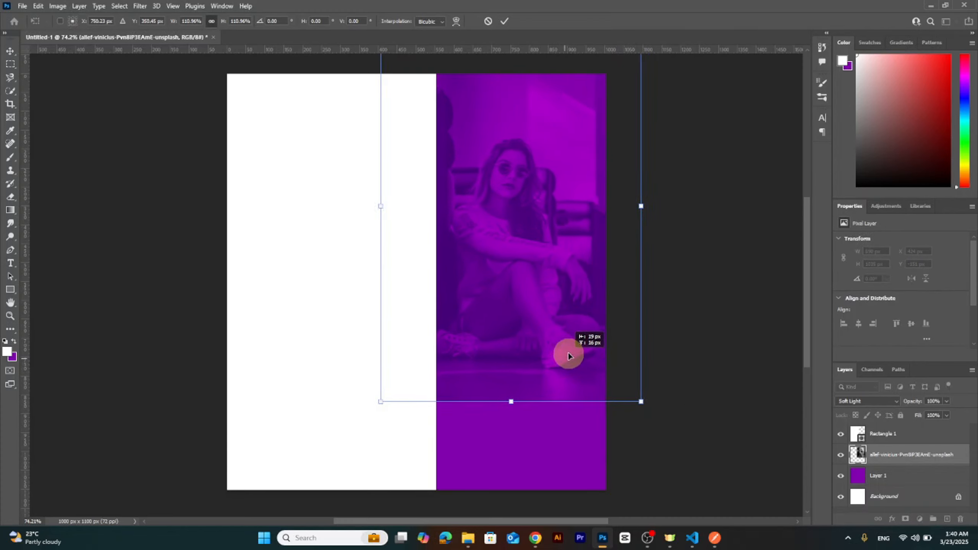
pyautogui.moveTo(646, 397); pyautogui.dragTo(655, 415)
pyautogui.moveTo(572, 361); pyautogui.dragTo(566, 356)
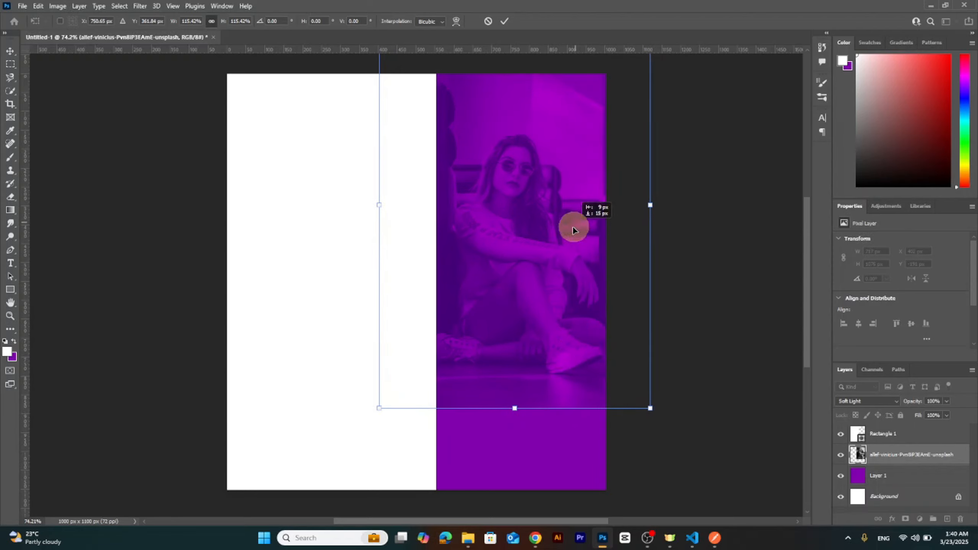
pyautogui.moveTo(573, 228); pyautogui.dragTo(573, 225)
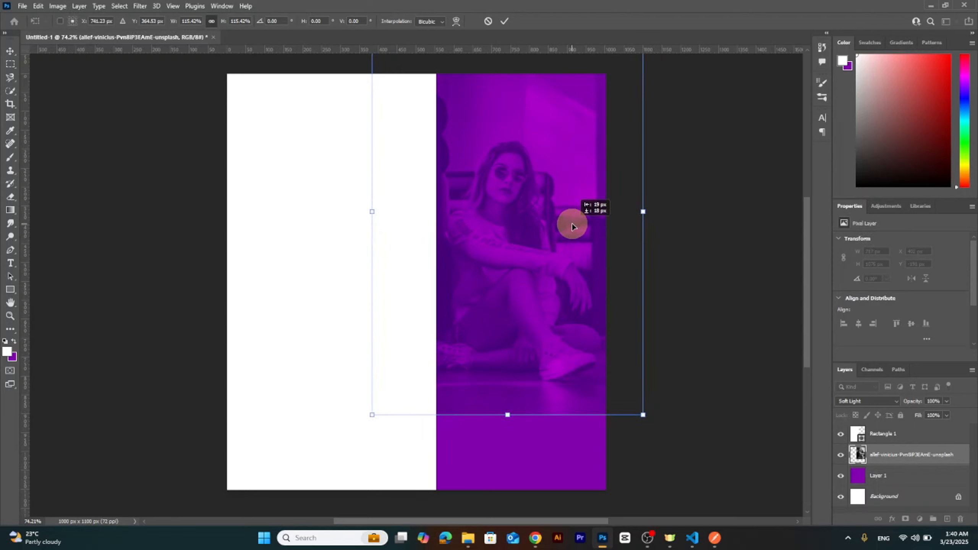
pyautogui.click(505, 22)
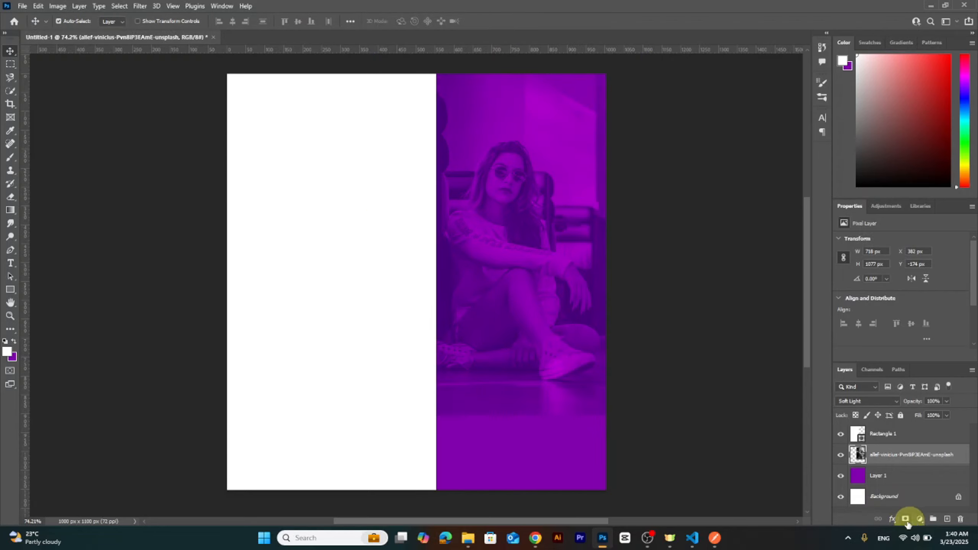
# Add a layer mask to the photo and fade its bottom edge with a soft black brush of about 243 px.
pyautogui.click(905, 519)
pyautogui.click(14, 341)
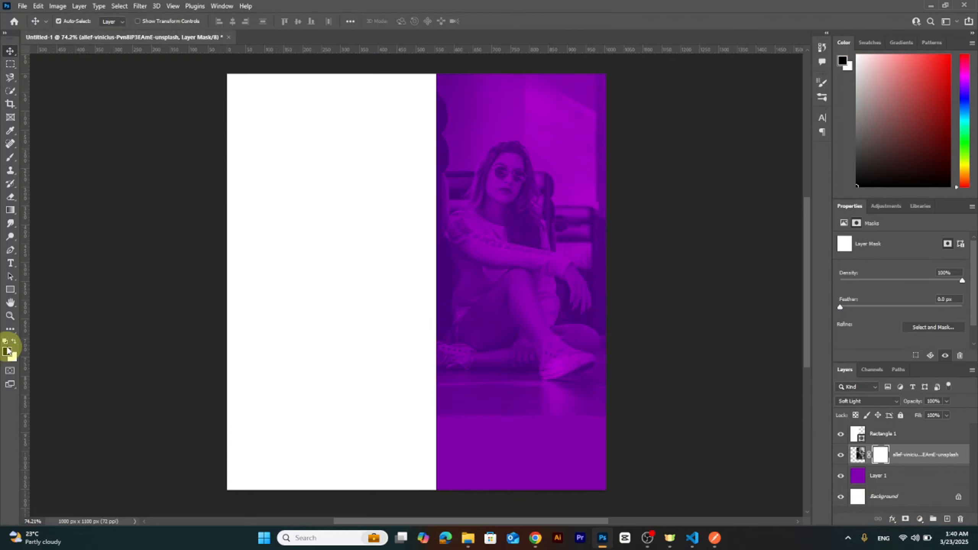
pyautogui.click(10, 156)
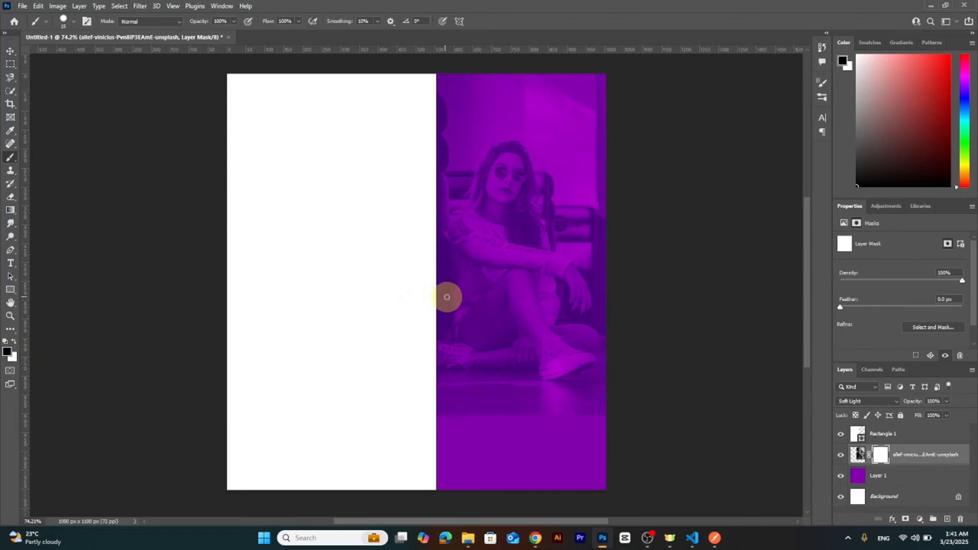
pyautogui.rightClick(447, 297)
pyautogui.moveTo(535, 343)
pyautogui.mouseDown()
pyautogui.moveTo(550, 345)
pyautogui.moveTo(521, 328)
pyautogui.mouseUp()
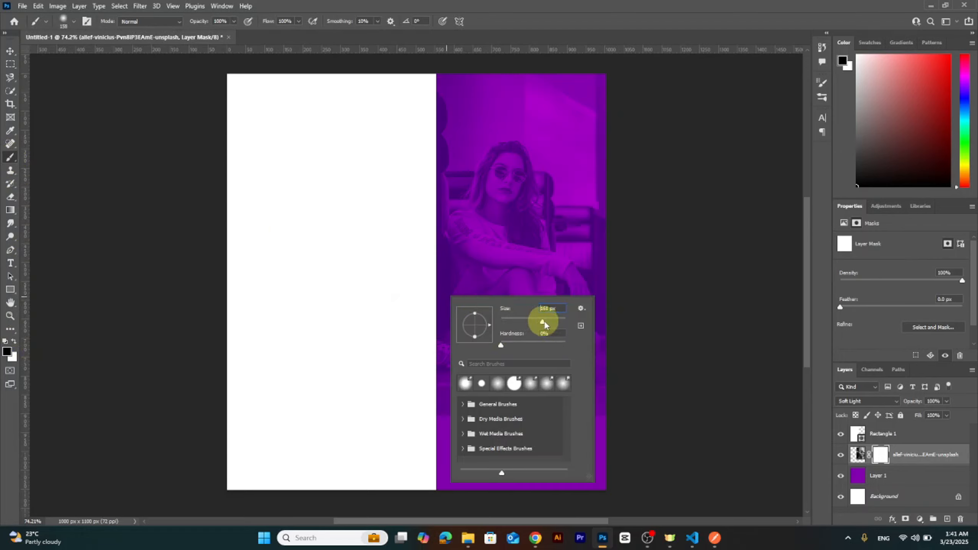
pyautogui.click(391, 418)
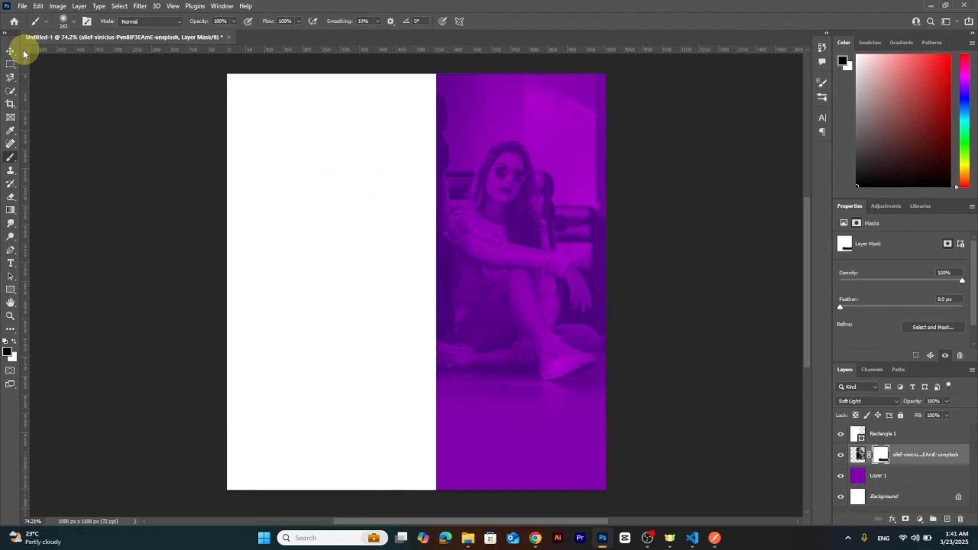
# Place the photo of the woman leaning on her folded arms as a linked image above the white rectangle and rasterize its layer.
pyautogui.click(10, 52)
pyautogui.click(901, 434)
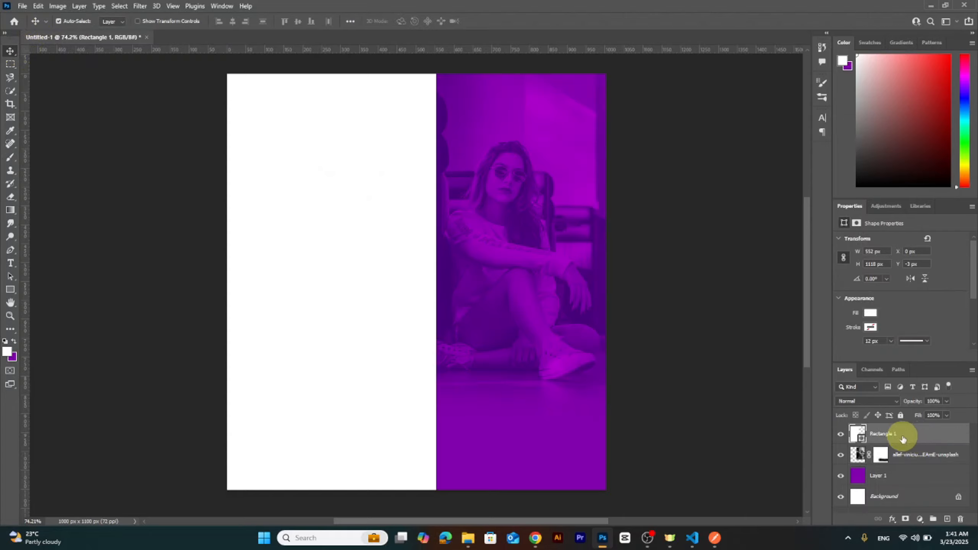
pyautogui.click(22, 6)
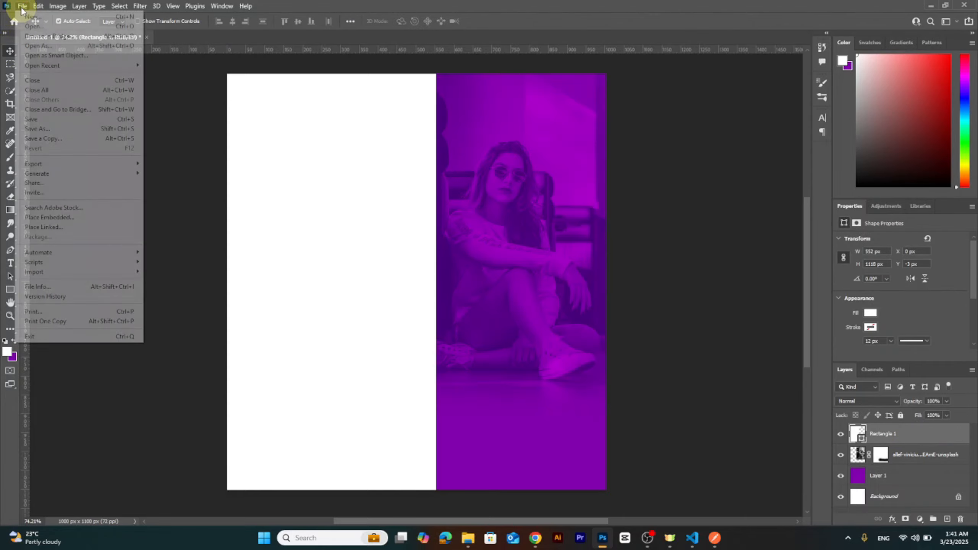
pyautogui.click(59, 228)
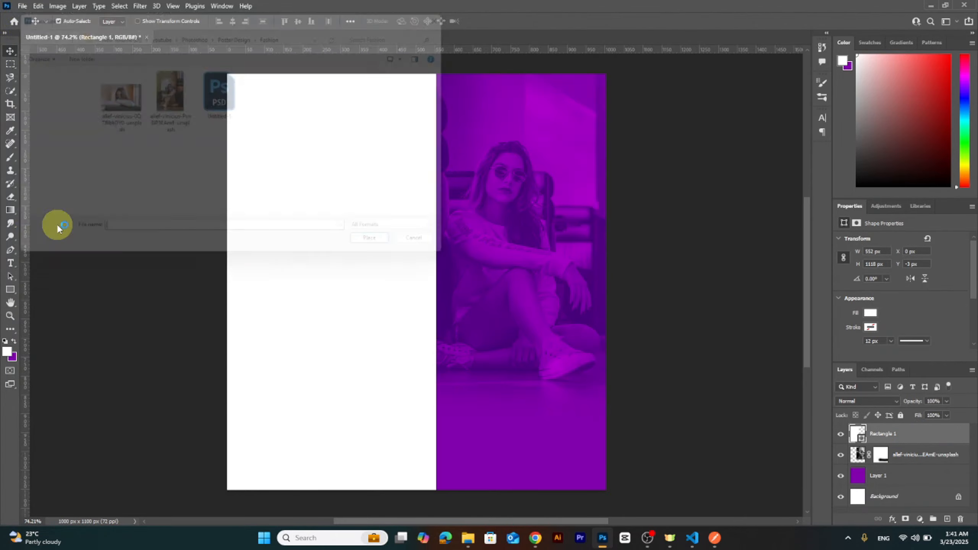
pyautogui.click(119, 99)
pyautogui.click(401, 256)
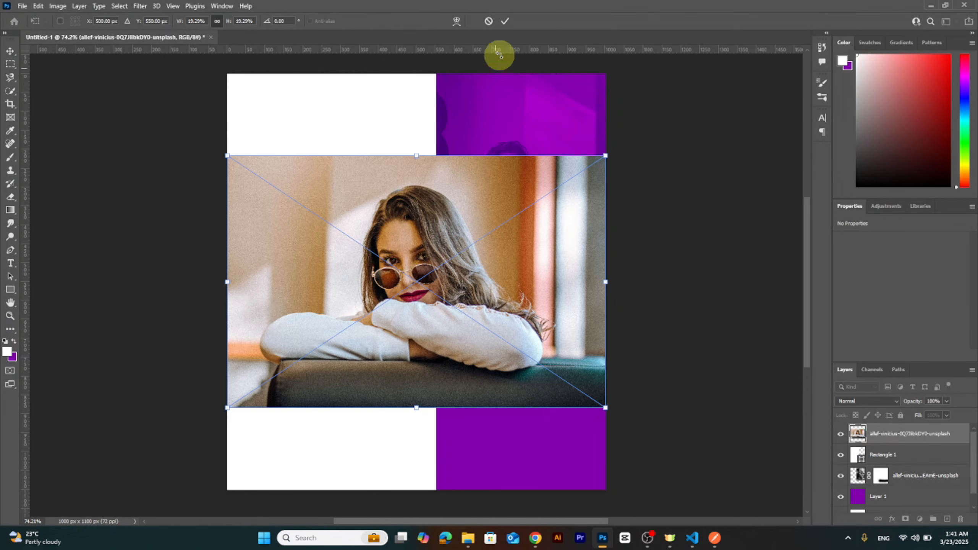
pyautogui.click(504, 24)
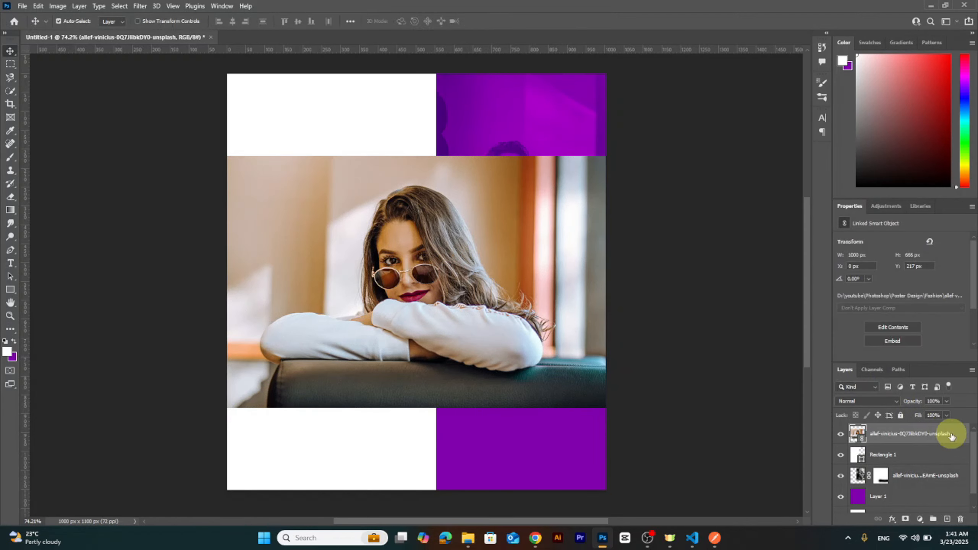
pyautogui.rightClick(960, 440)
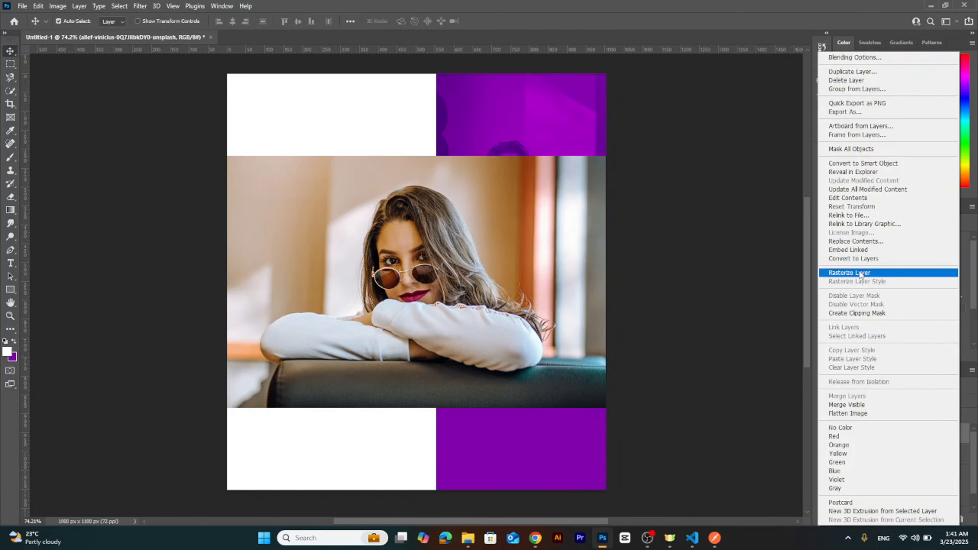
pyautogui.click(848, 272)
# Outline the woman with the Object Selection tool in Lasso mode and copy her to a new layer.
pyautogui.click(12, 316)
pyautogui.moveTo(408, 219); pyautogui.dragTo(455, 324)
pyautogui.click(12, 79)
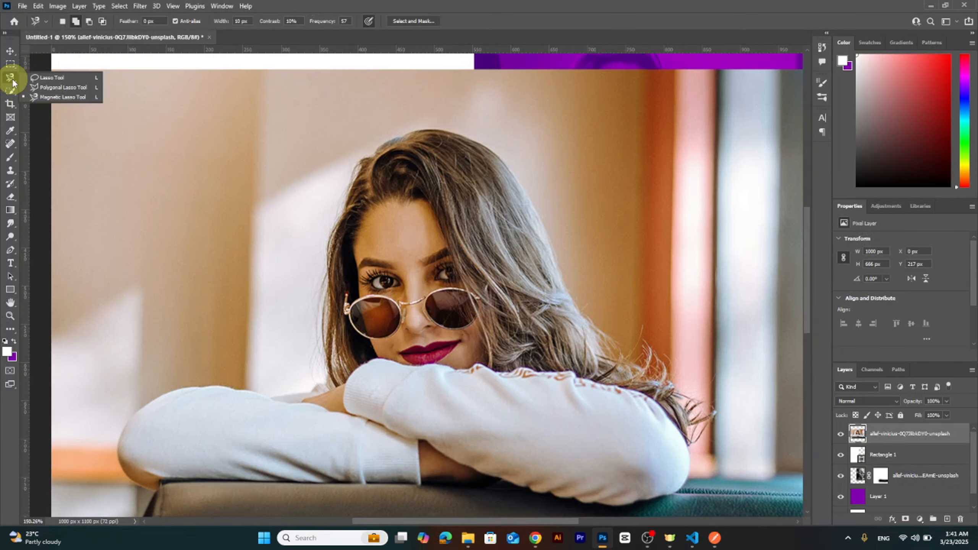
pyautogui.moveTo(10, 91); pyautogui.dragTo(46, 100)
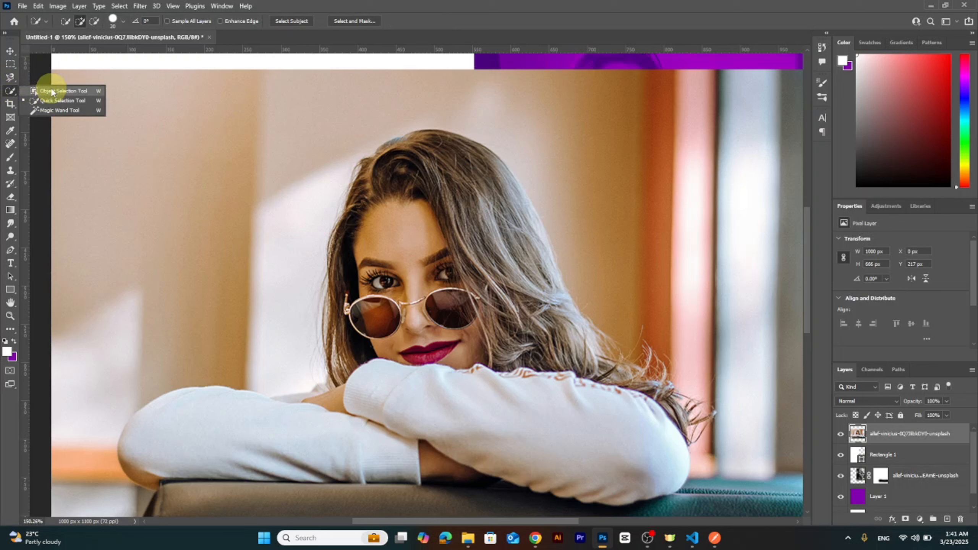
pyautogui.click(51, 92)
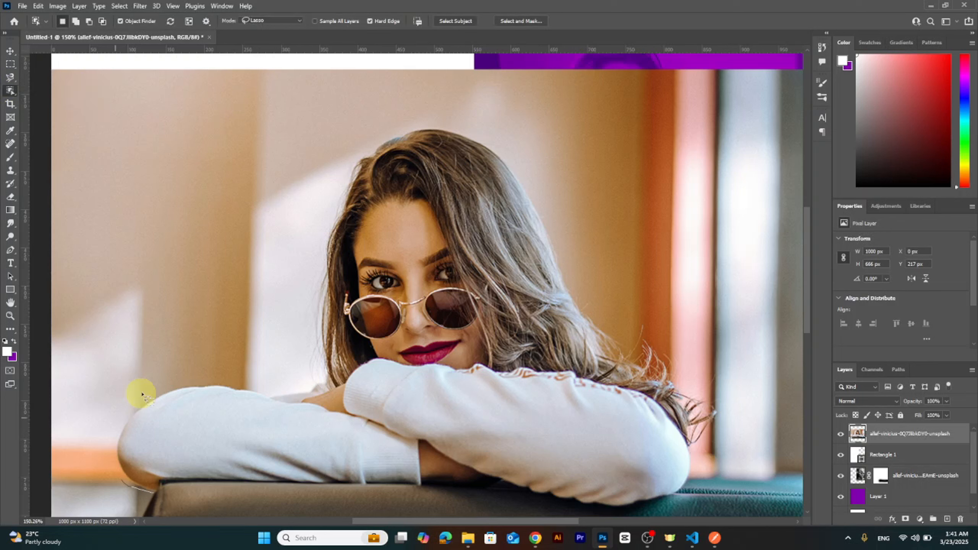
pyautogui.moveTo(142, 394); pyautogui.dragTo(230, 363)
pyautogui.moveTo(325, 223)
pyautogui.mouseDown()
pyautogui.moveTo(515, 160)
pyautogui.moveTo(674, 385)
pyautogui.moveTo(689, 489)
pyautogui.moveTo(565, 511)
pyautogui.moveTo(334, 495)
pyautogui.moveTo(149, 498)
pyautogui.mouseUp()
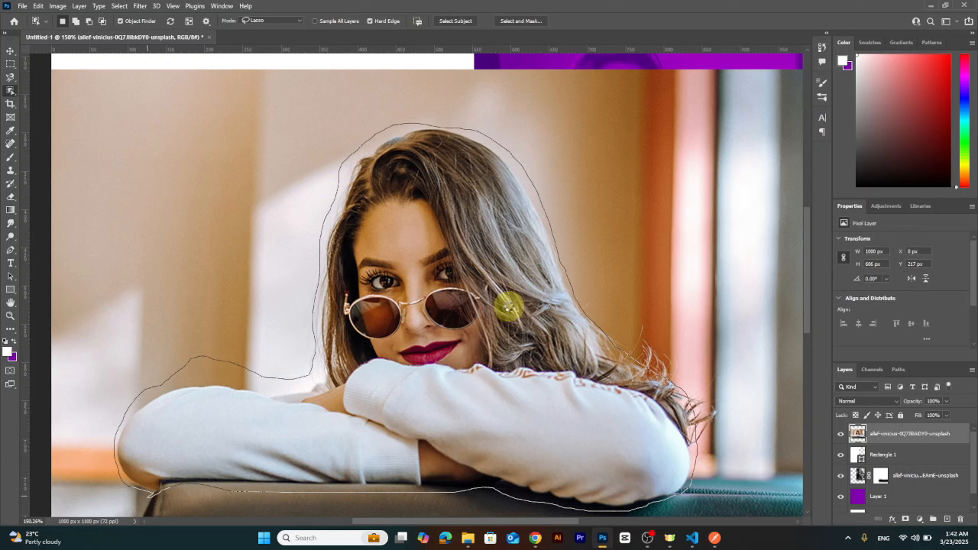
pyautogui.hotkey('ctrl', 'j')
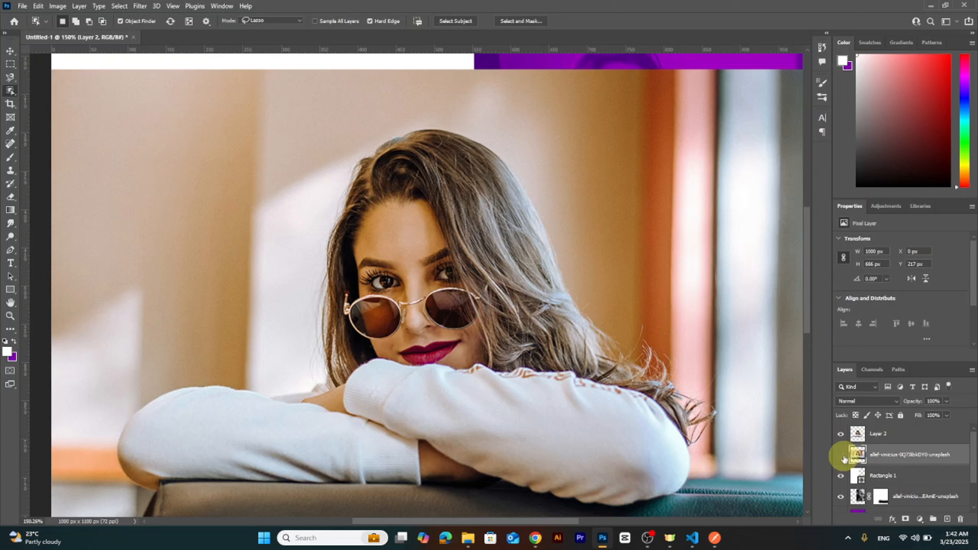
# Hide the source photo and erase the leftover background around the hair and shoulder of the cut-out with a soft eraser.
pyautogui.click(840, 455)
pyautogui.press('e')
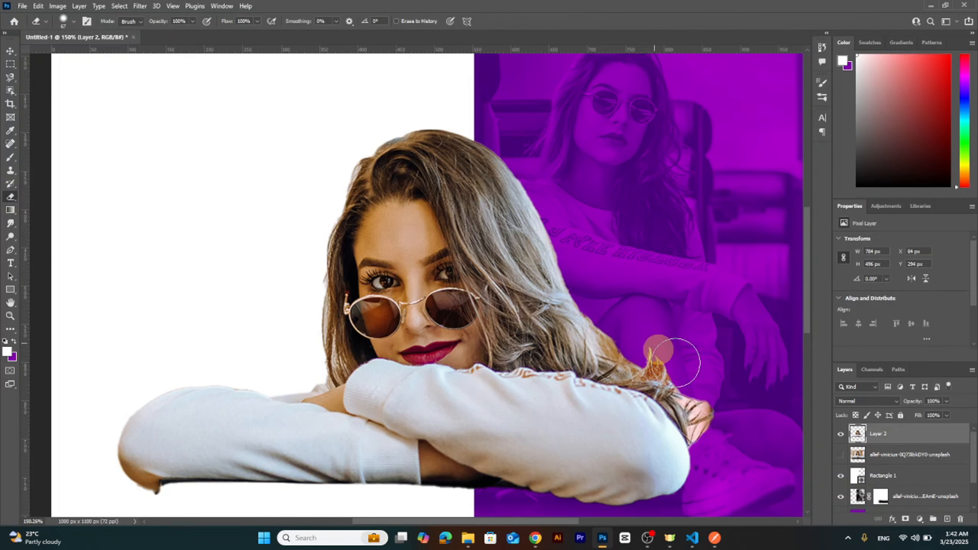
pyautogui.moveTo(672, 354)
pyautogui.mouseDown()
pyautogui.moveTo(719, 452)
pyautogui.moveTo(666, 346)
pyautogui.moveTo(605, 310)
pyautogui.moveTo(690, 384)
pyautogui.mouseUp()
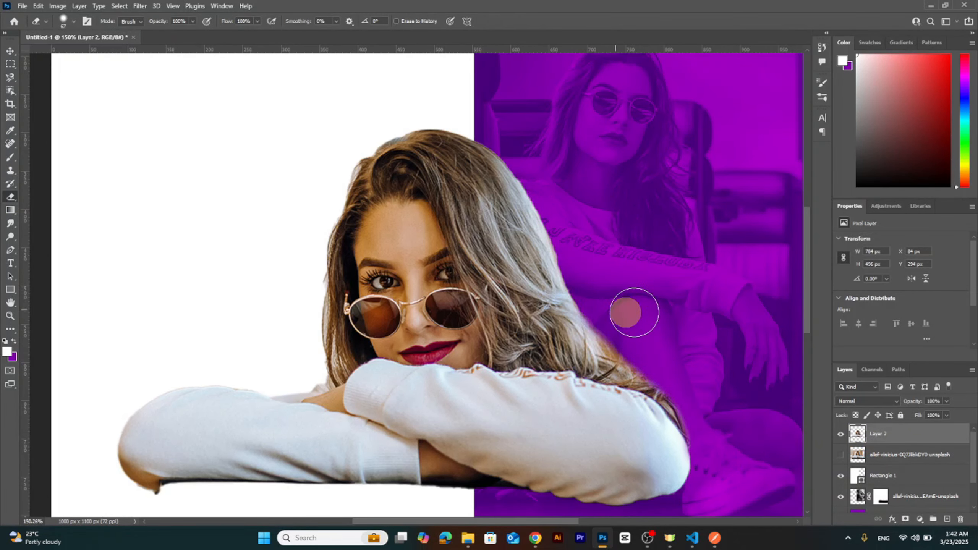
# Move the cut-out woman down to the lower edge of the canvas, mostly over the white panel.
pyautogui.press('v')
pyautogui.hotkey('ctrl', '0')
pyautogui.moveTo(408, 259)
pyautogui.mouseDown()
pyautogui.moveTo(391, 340)
pyautogui.moveTo(371, 370)
pyautogui.mouseUp()
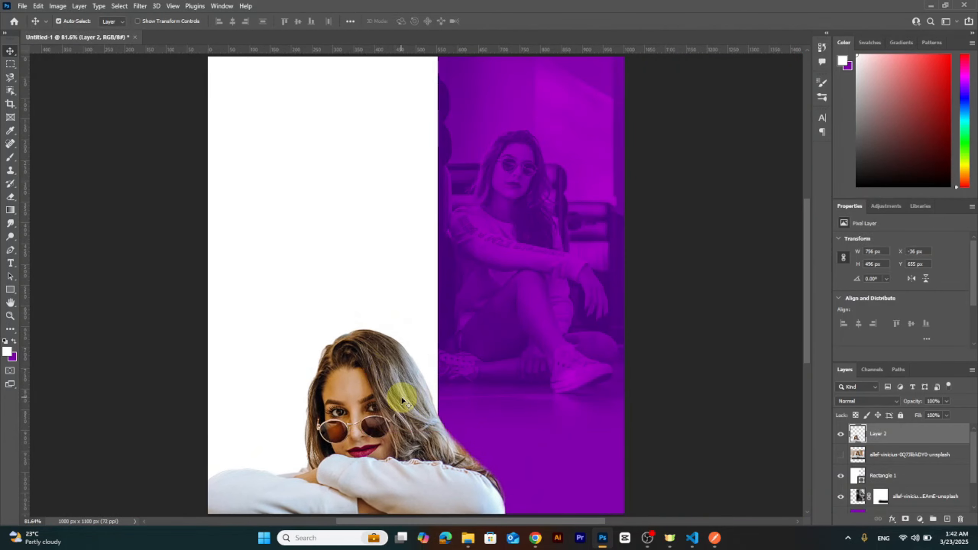
# Desaturate the cut-out woman to black and white.
pyautogui.click(57, 6)
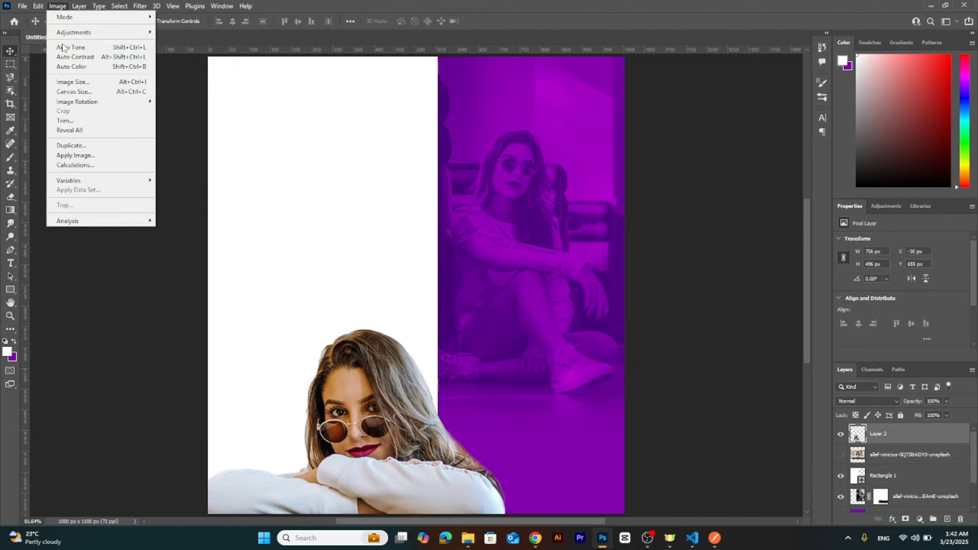
pyautogui.moveTo(77, 32)
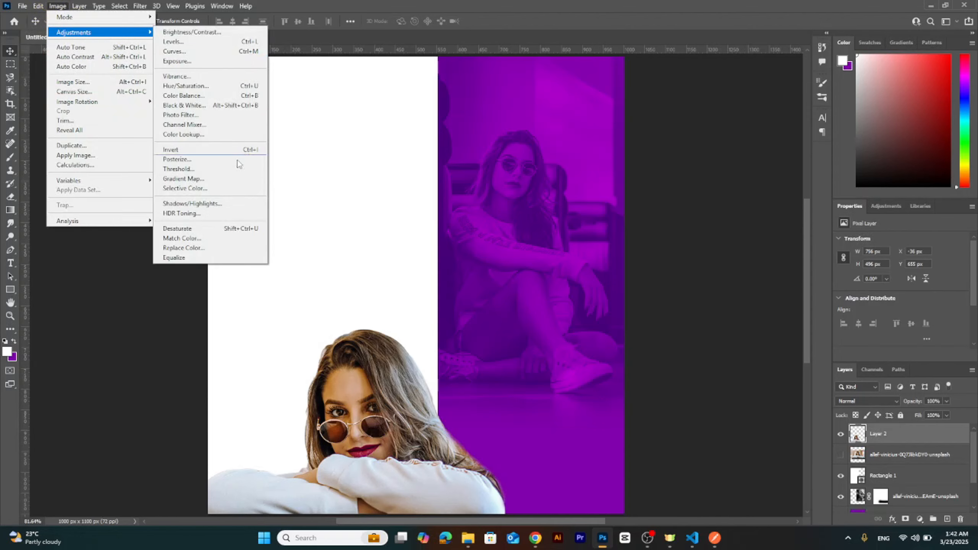
pyautogui.click(211, 229)
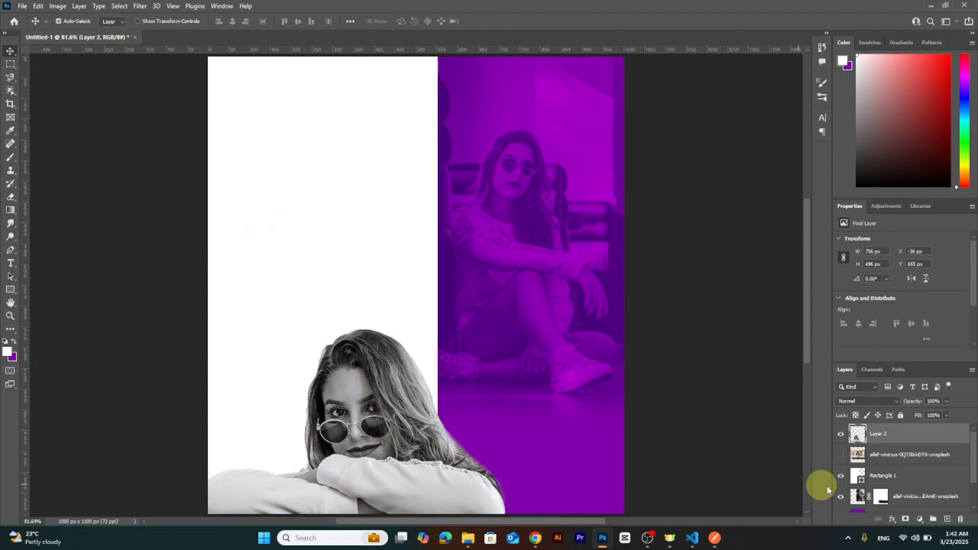
# Apply a slight Brightness/Contrast increase to the black-and-white cut-out.
pyautogui.click(58, 5)
pyautogui.moveTo(129, 38)
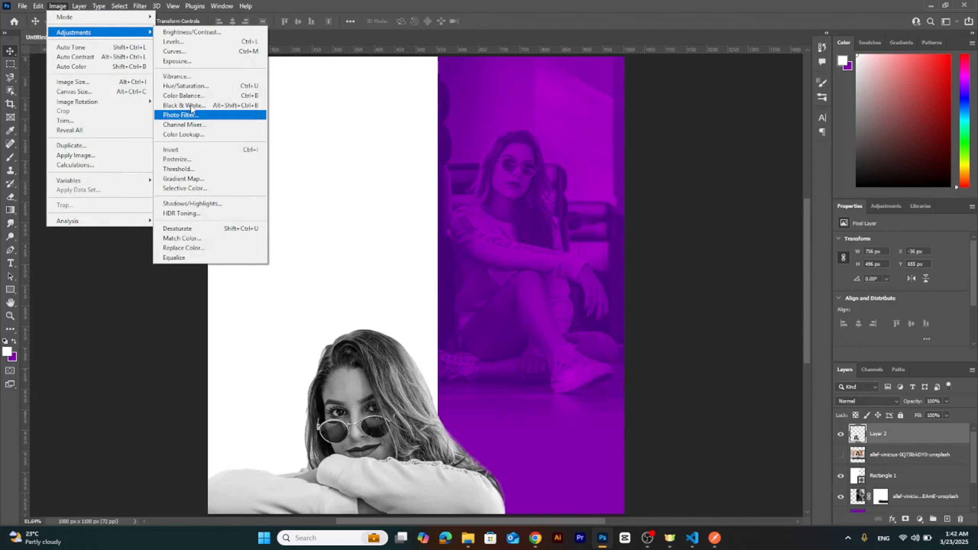
pyautogui.click(184, 33)
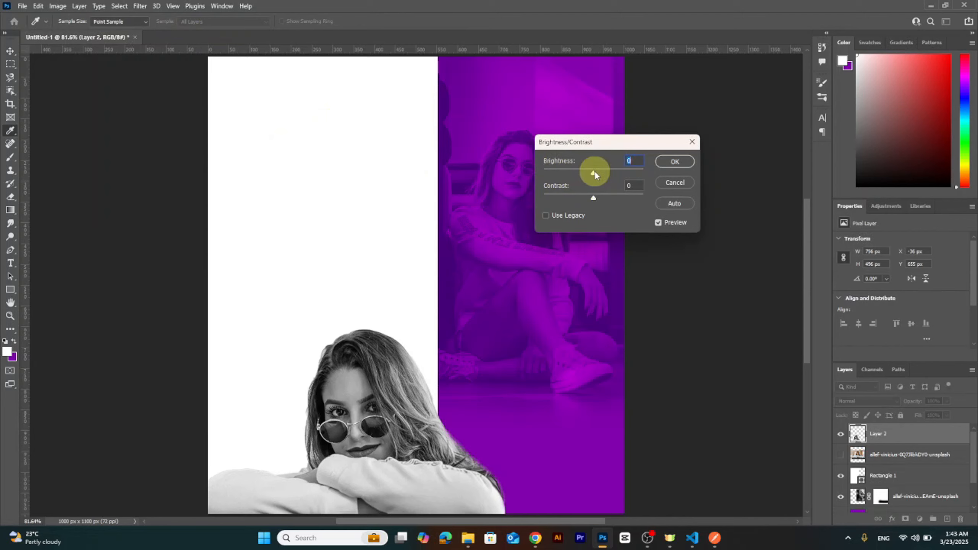
pyautogui.moveTo(594, 171); pyautogui.dragTo(601, 197)
pyautogui.click(663, 162)
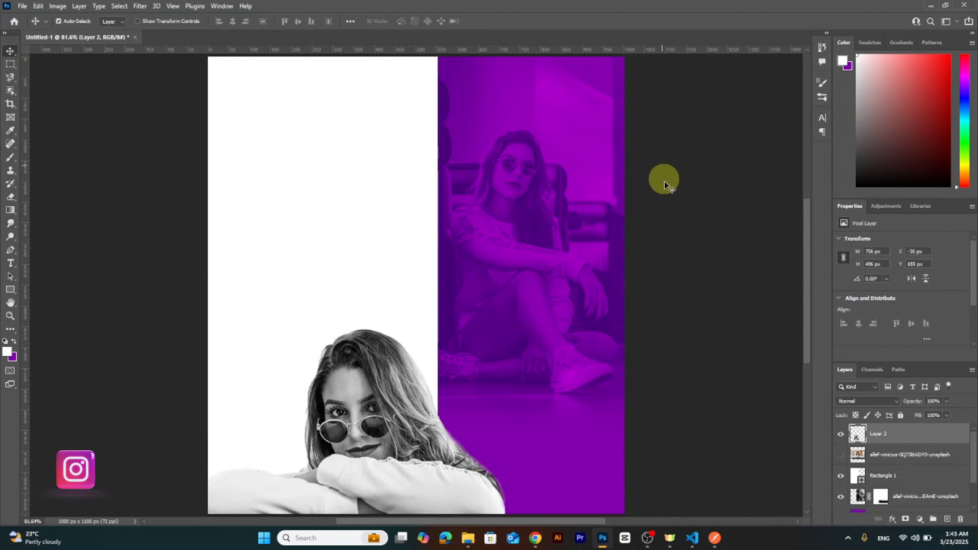
# Add a new layer with Overlay blend mode above the cut-out woman and make purple the foreground colour.
pyautogui.click(946, 518)
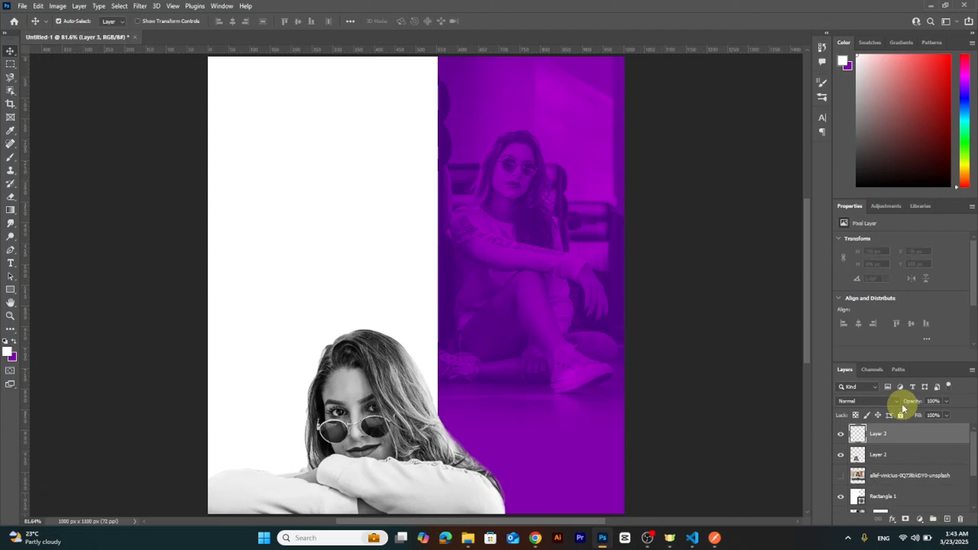
pyautogui.click(895, 402)
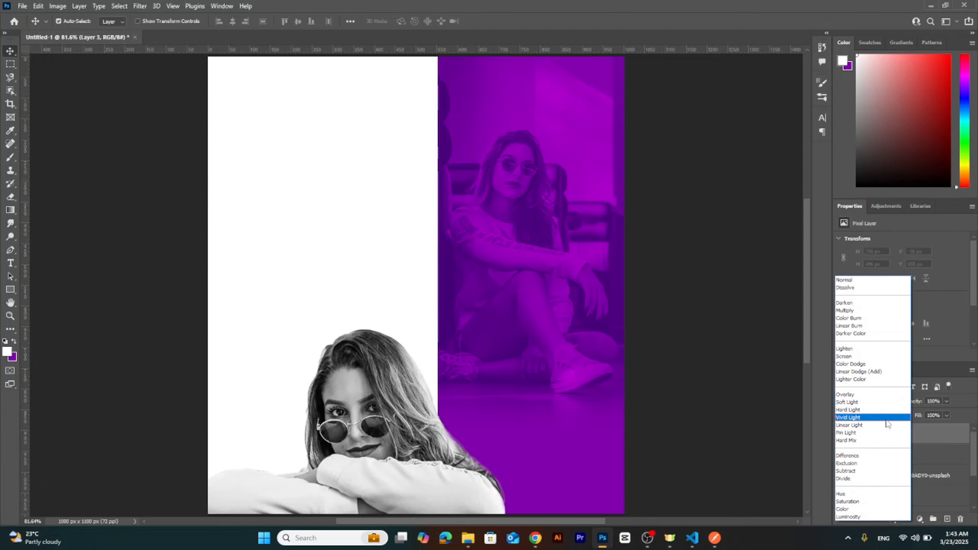
pyautogui.click(845, 394)
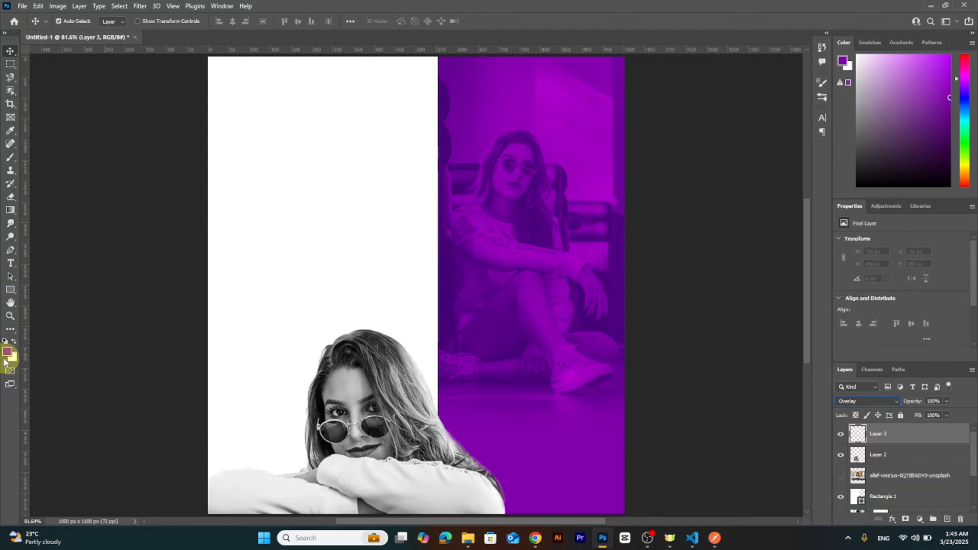
# Select both sunglass lenses on the cut-out woman's layer with the Magnetic Lasso.
pyautogui.click(934, 458)
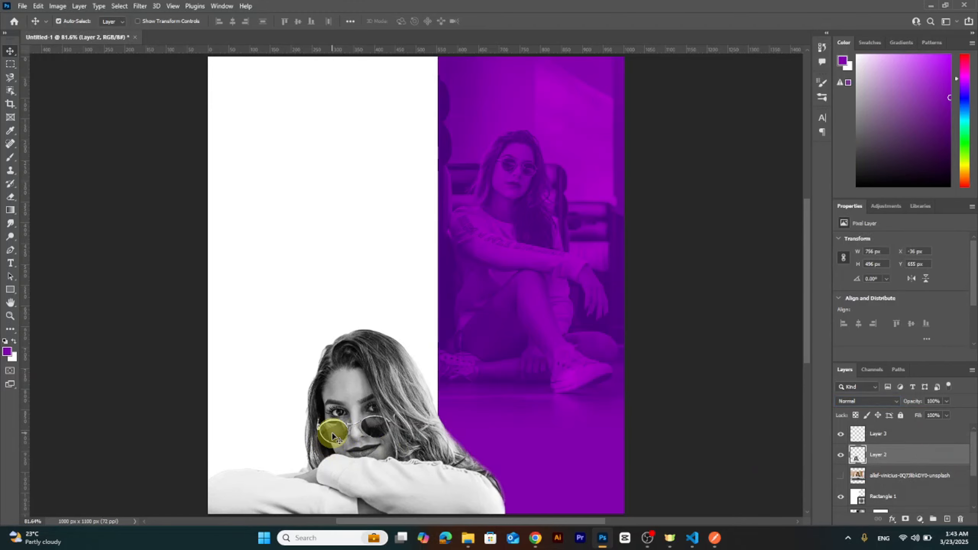
pyautogui.press('z')
pyautogui.moveTo(327, 426); pyautogui.dragTo(392, 437)
pyautogui.click(9, 80)
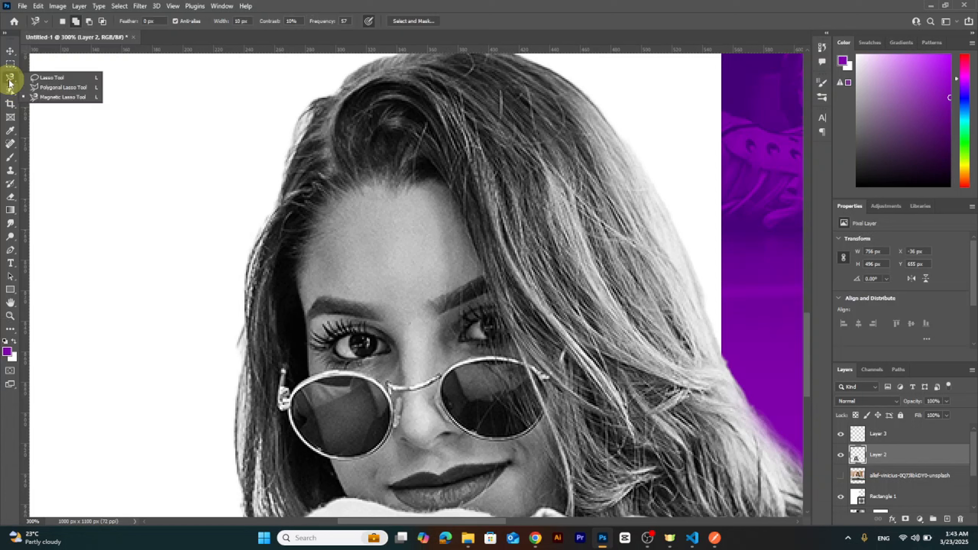
pyautogui.click(46, 98)
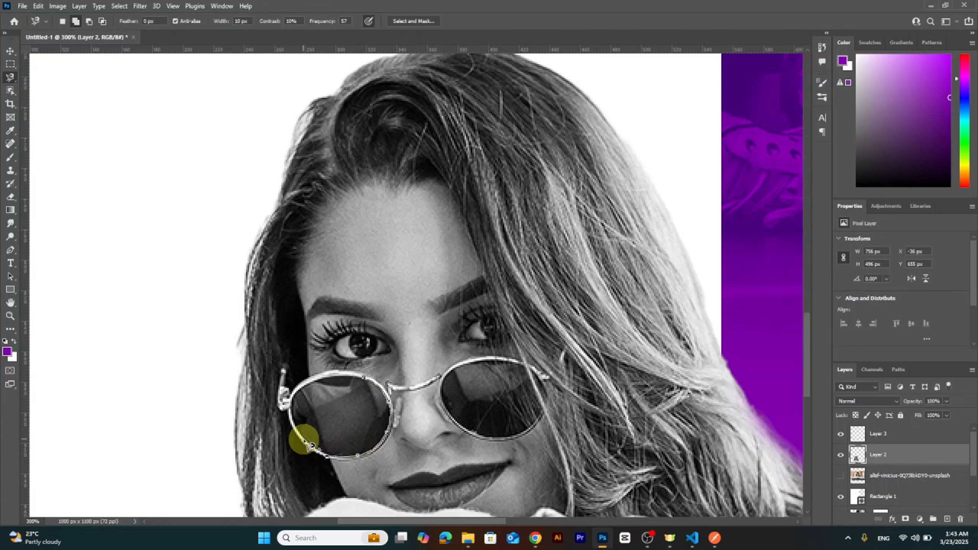
pyautogui.click(364, 378)
pyautogui.click(442, 390)
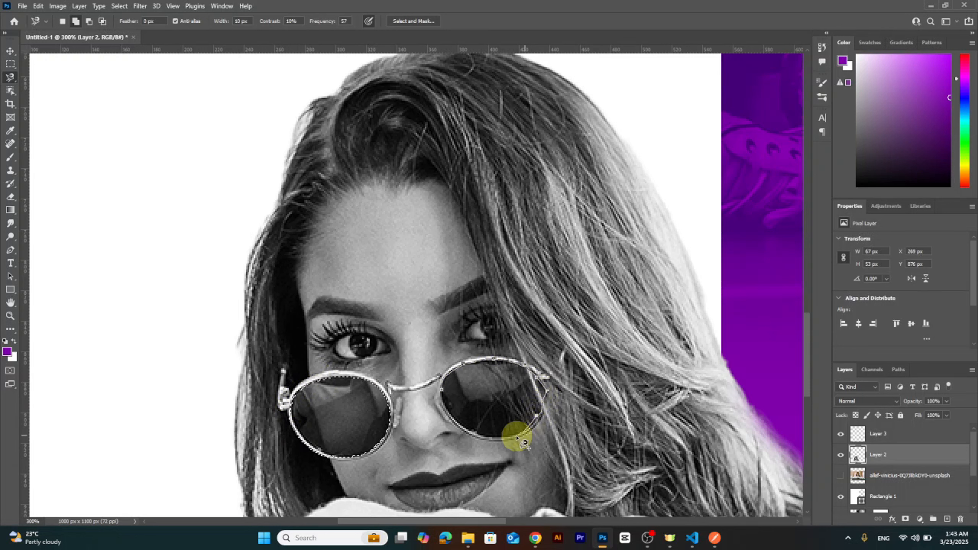
pyautogui.click(437, 388)
# Paint both selected lenses purple on the Overlay layer with a smaller soft brush at 0% hardness, and clear the selection.
pyautogui.click(888, 440)
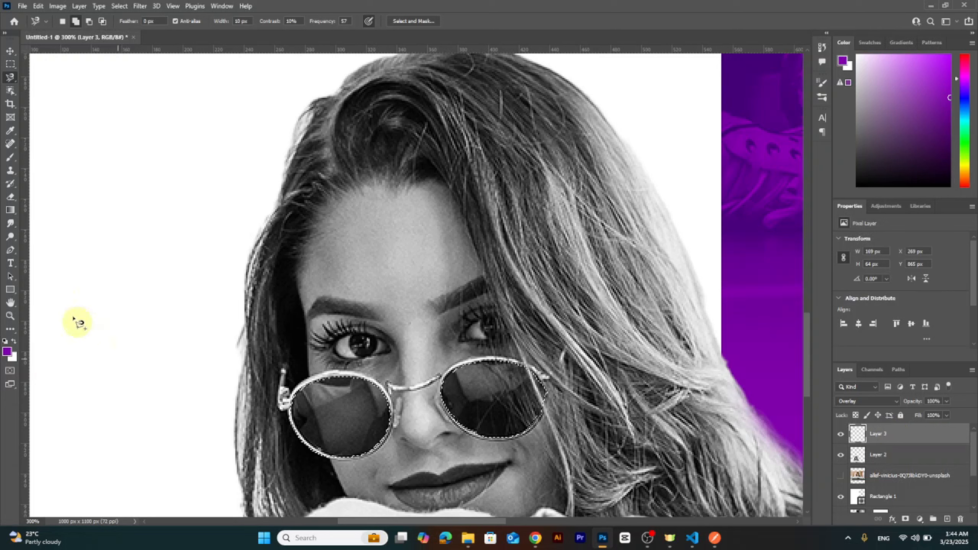
pyautogui.click(10, 156)
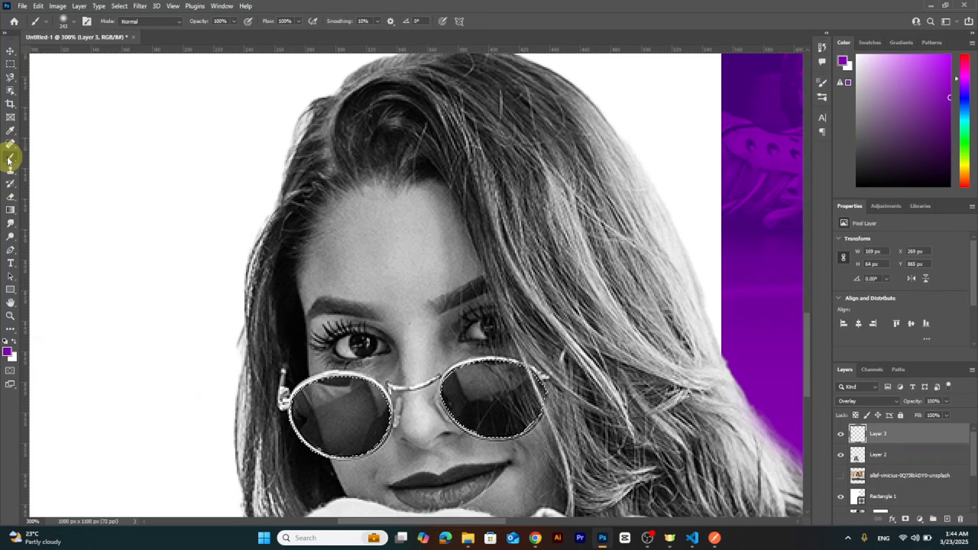
pyautogui.rightClick(348, 228)
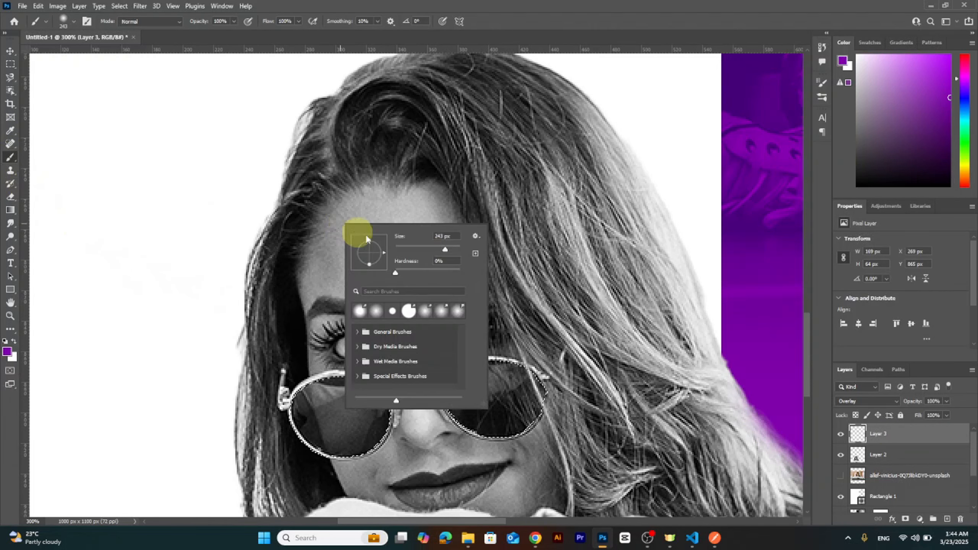
pyautogui.moveTo(301, 428)
pyautogui.mouseDown()
pyautogui.moveTo(460, 398)
pyautogui.moveTo(518, 406)
pyautogui.mouseUp()
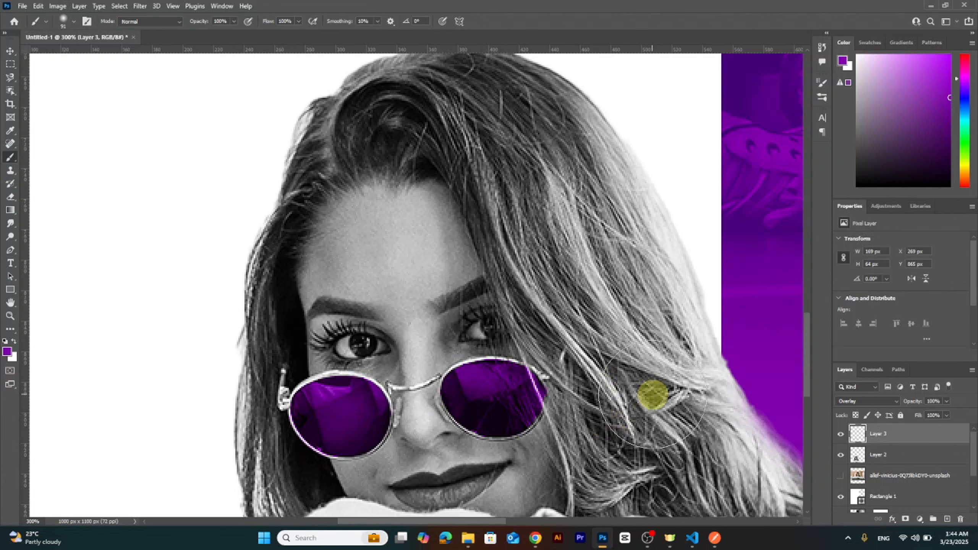
pyautogui.press('z')
pyautogui.rightClick(363, 210)
pyautogui.click(385, 213)
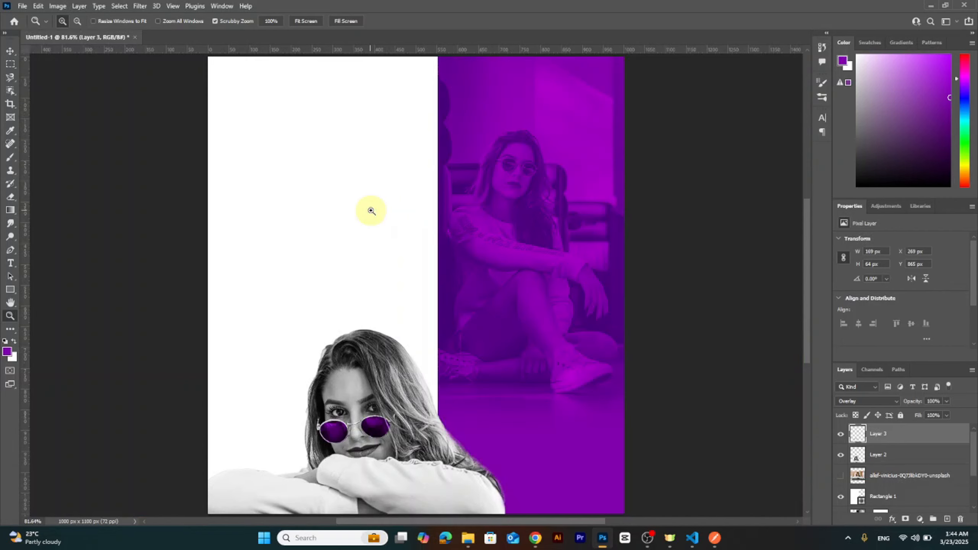
# Set the Type tool's text colour to white (ffffff).
pyautogui.click(7, 265)
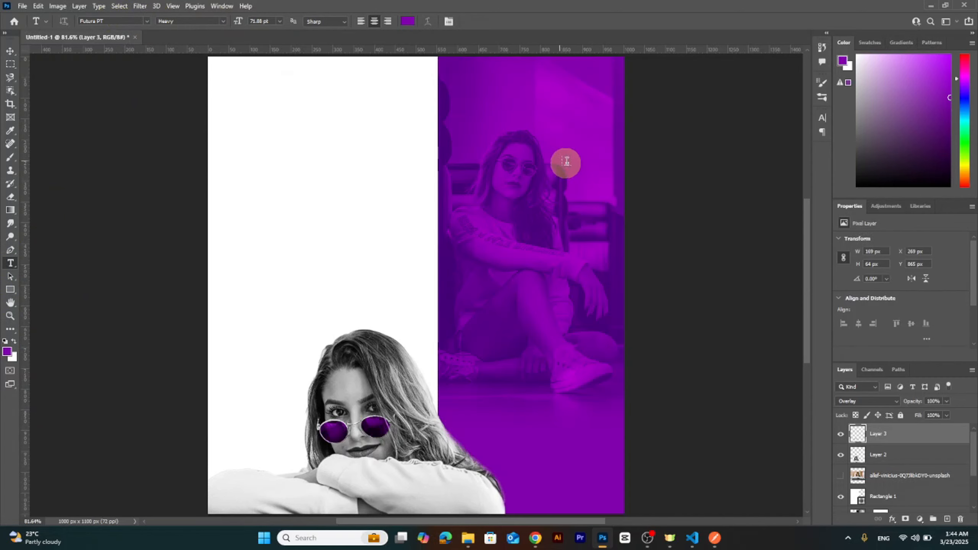
pyautogui.click(407, 21)
pyautogui.click(652, 306)
pyautogui.write('ffffff')
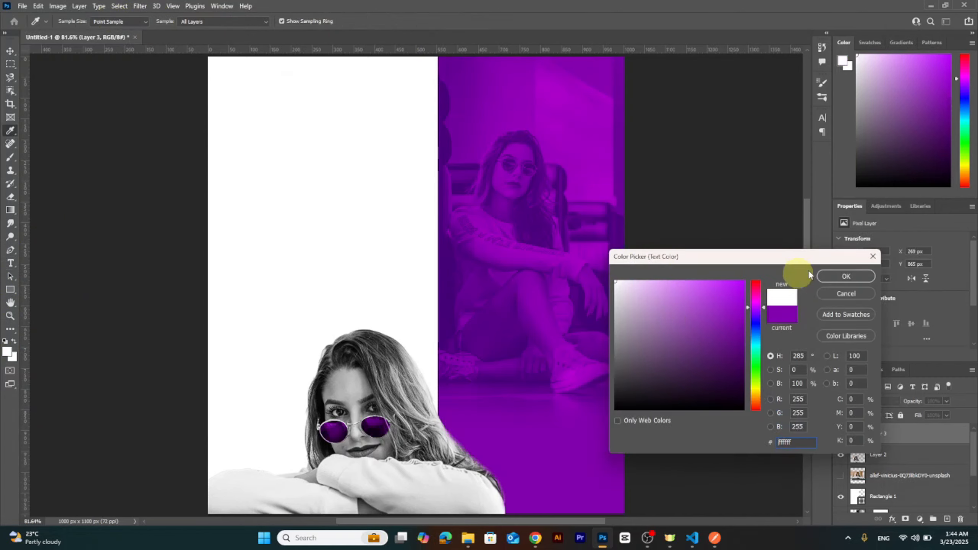
pyautogui.click(837, 276)
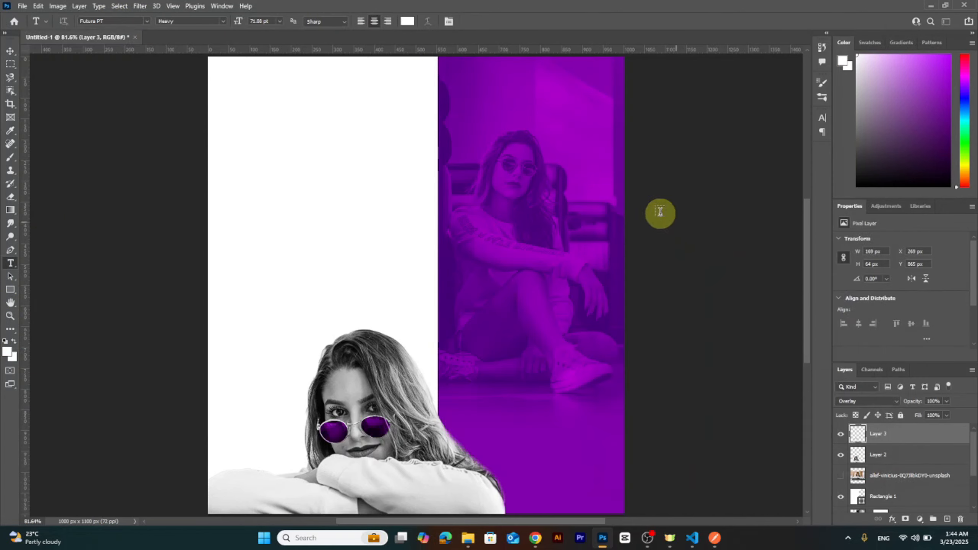
# Add the white text MAGZINE over the purple photo, with each letter on its own line.
pyautogui.click(563, 142)
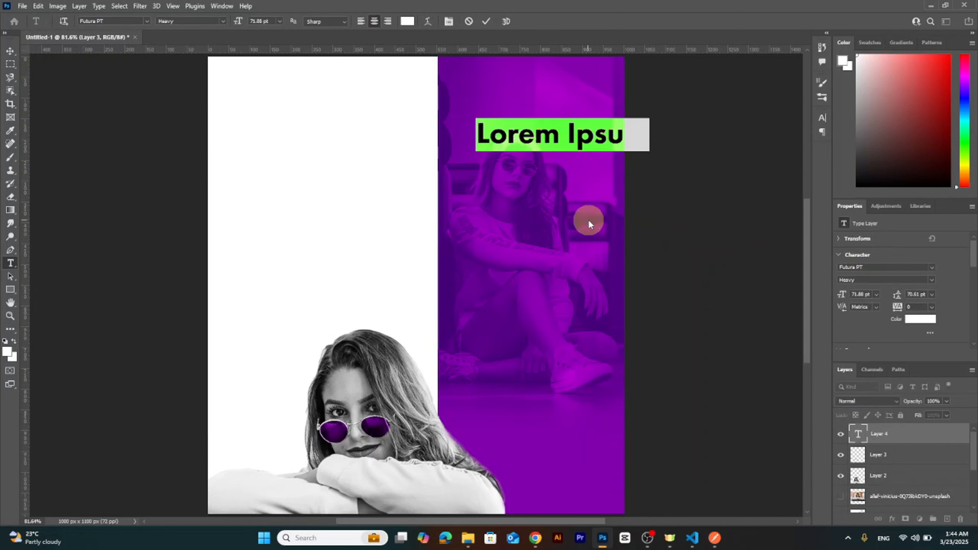
pyautogui.write('MAGZINE')
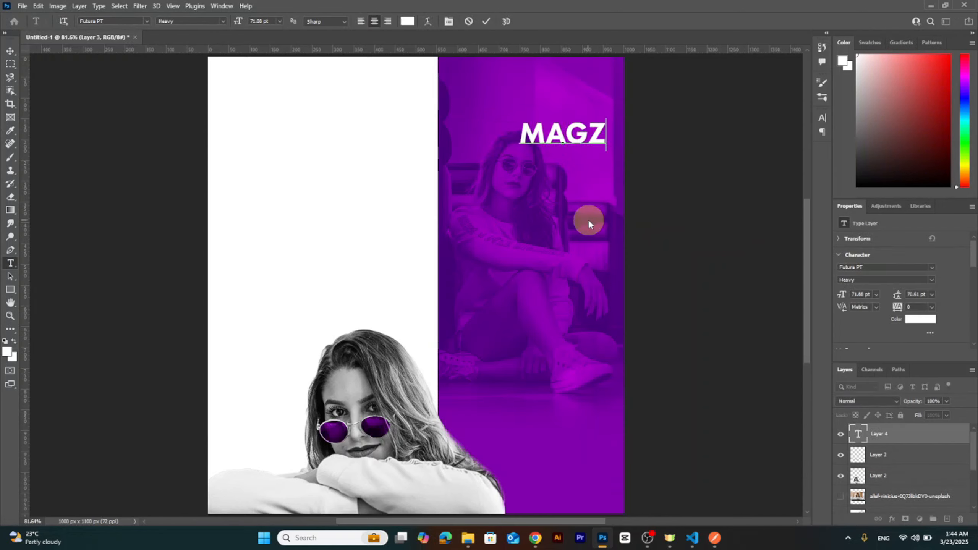
pyautogui.press('Left')
pyautogui.press('Left')
pyautogui.press('Left')
pyautogui.press('Left')
pyautogui.press('Left')
pyautogui.press('Left')
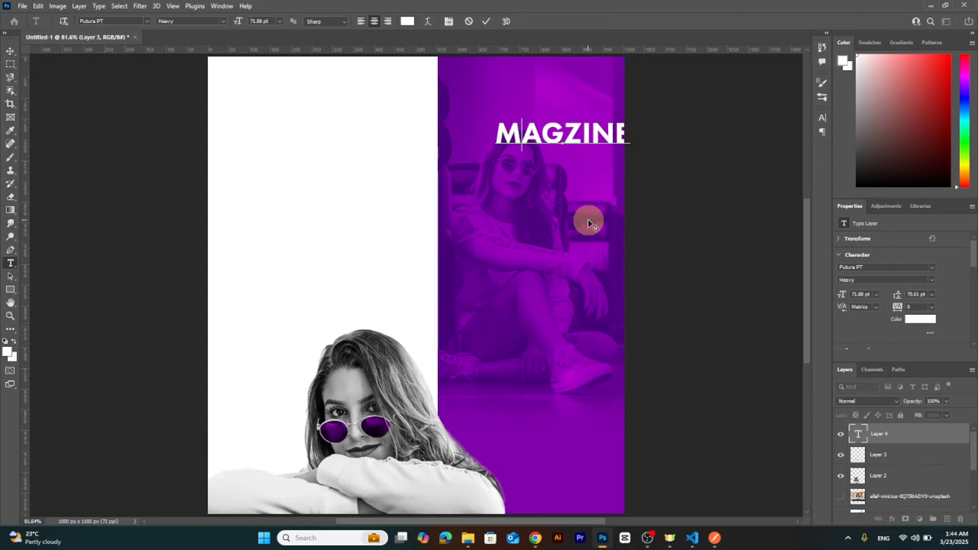
pyautogui.press('Return')
pyautogui.press('Right')
pyautogui.press('Return')
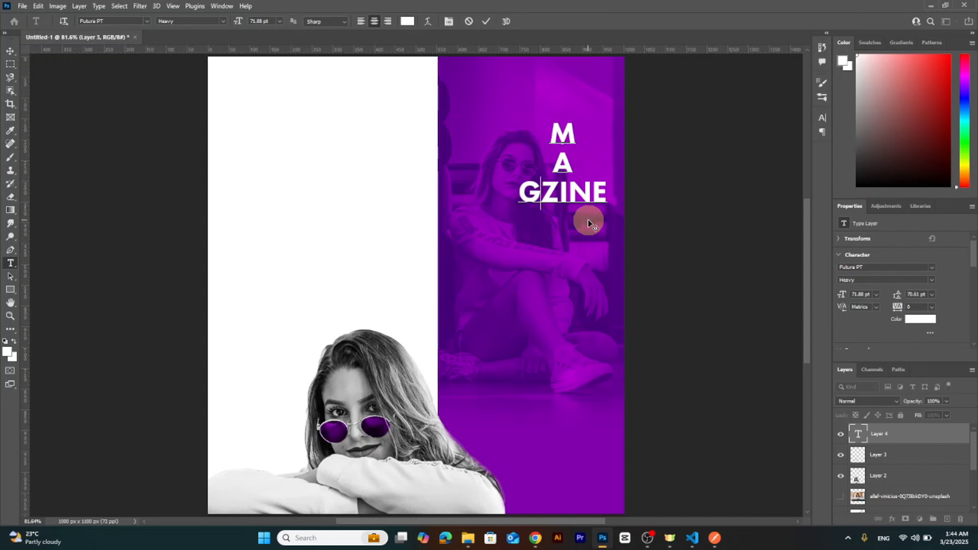
pyautogui.press('Right')
pyautogui.press('Return')
pyautogui.press('Right')
pyautogui.press('Return')
pyautogui.press('Right')
pyautogui.press('Return')
pyautogui.press('Right')
pyautogui.press('Return')
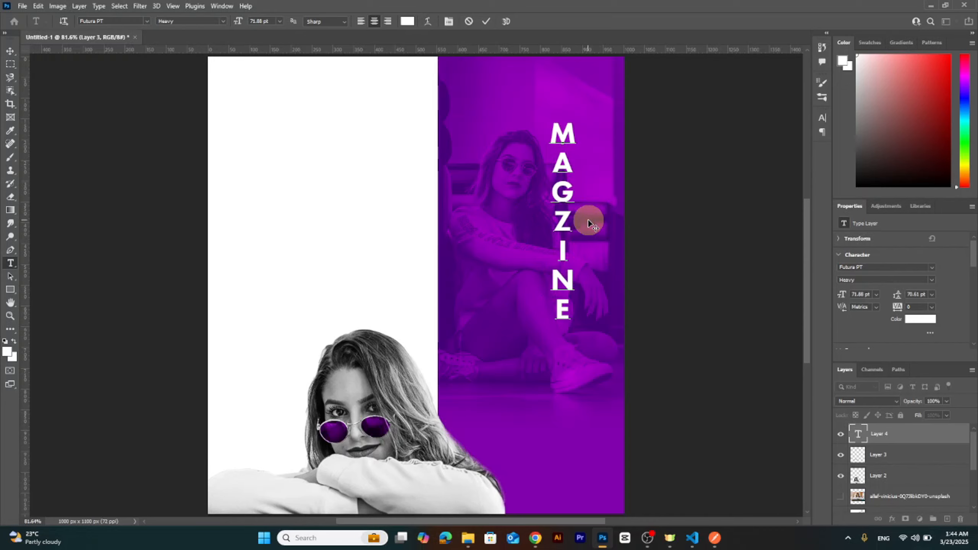
pyautogui.click(486, 21)
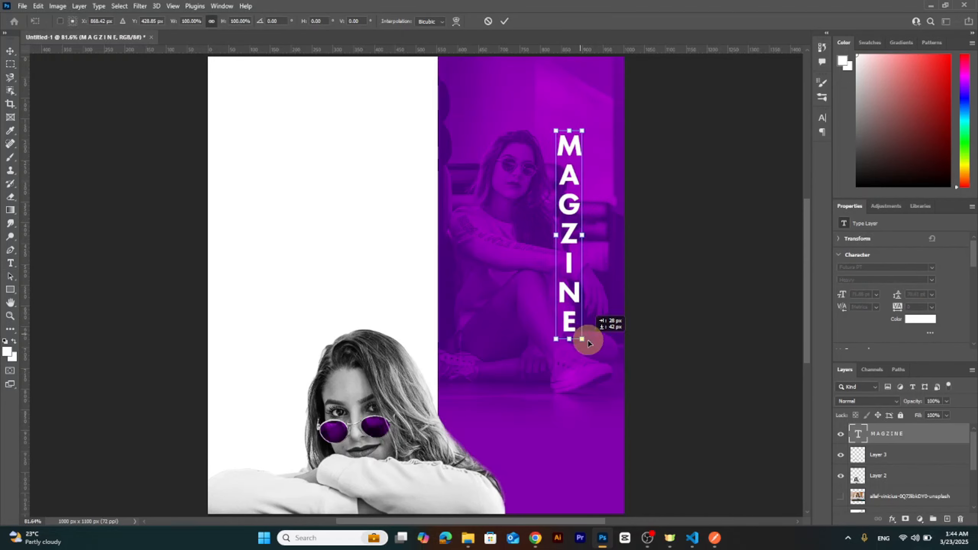
# Scale the vertical MAGZINE text up to about 137.5 pt and duplicate its layer.
pyautogui.moveTo(585, 338); pyautogui.dragTo(605, 464)
pyautogui.hotkey('ctrl', 'j')
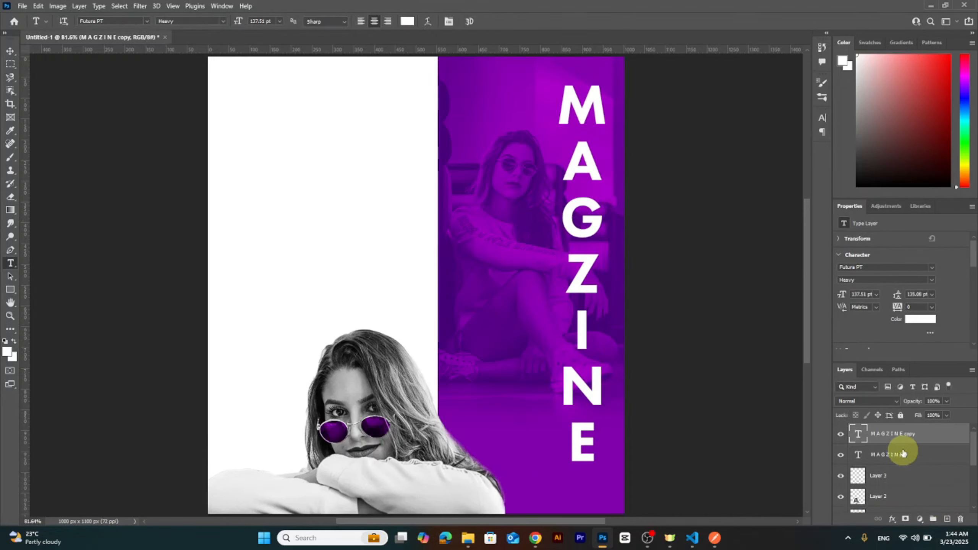
# Offset the lower MAGZINE layer slightly down and to the right of its duplicate.
pyautogui.click(914, 453)
pyautogui.press('v')
pyautogui.press('Down')
pyautogui.press('Down')
pyautogui.press('Down')
pyautogui.press('Down')
pyautogui.press('Down')
pyautogui.press('Down')
pyautogui.press('Down')
pyautogui.press('Right')
pyautogui.press('Right')
pyautogui.press('Right')
pyautogui.press('Right')
# Turn the lower MAGZINE layer into an outline with 0% fill opacity and a white outside Stroke.
pyautogui.doubleClick(944, 453)
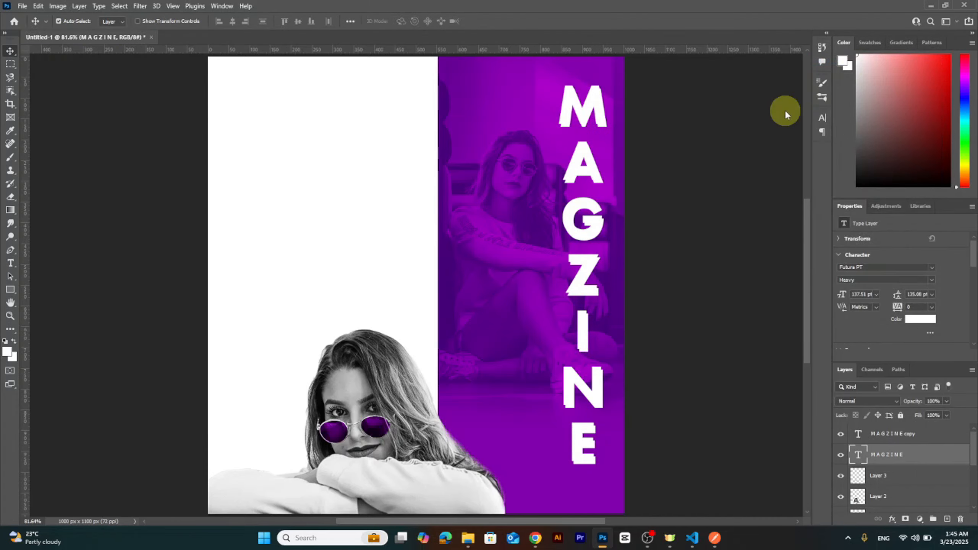
pyautogui.moveTo(811, 132); pyautogui.dragTo(755, 131)
pyautogui.click(586, 142)
pyautogui.click(598, 142)
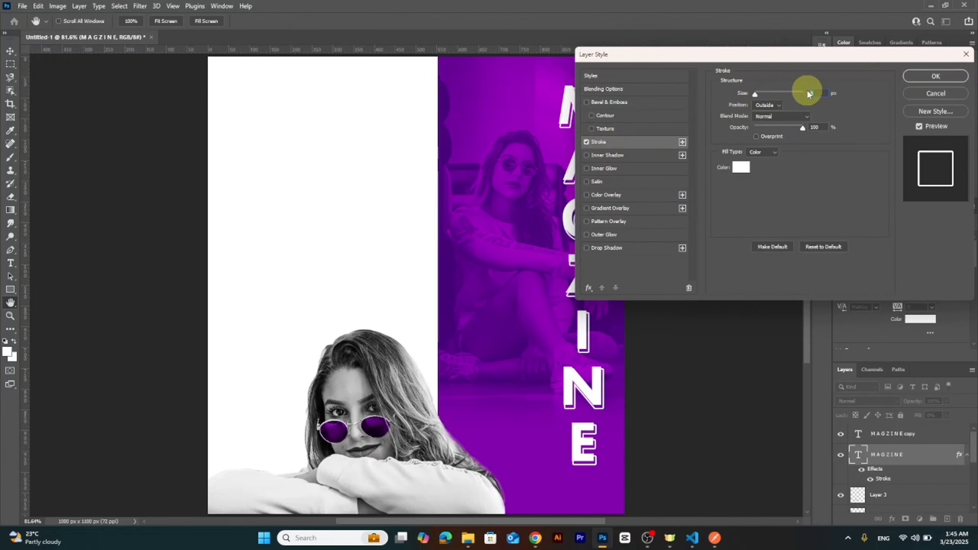
pyautogui.click(935, 76)
# Nudge the outlined MAGZINE layer a little further down and to the right.
pyautogui.press('Down')
pyautogui.press('Down')
pyautogui.press('Down')
pyautogui.press('Right')
pyautogui.press('Right')
pyautogui.press('Right')
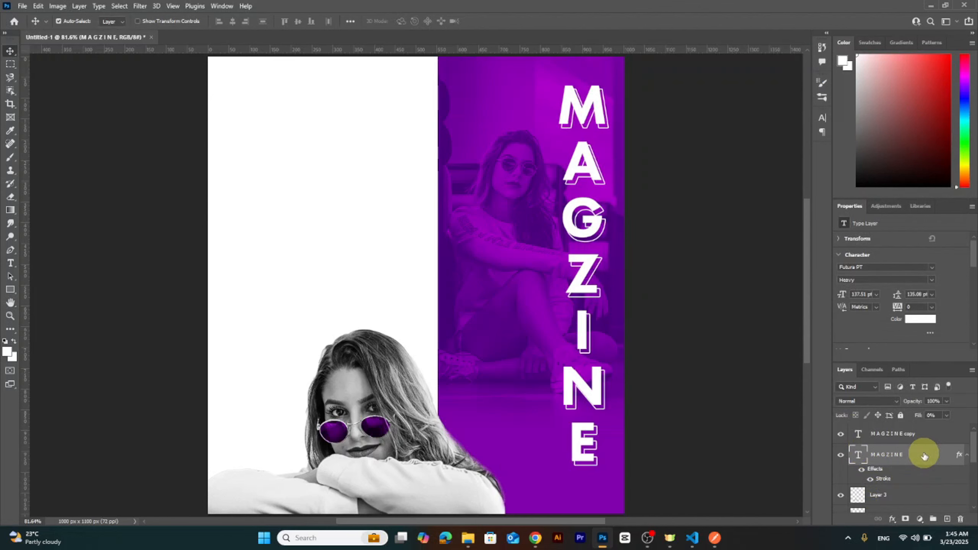
# Add the text FASHION in the poster's purple at the top of the white panel, above the MAGZINE layers.
pyautogui.click(936, 432)
pyautogui.click(10, 264)
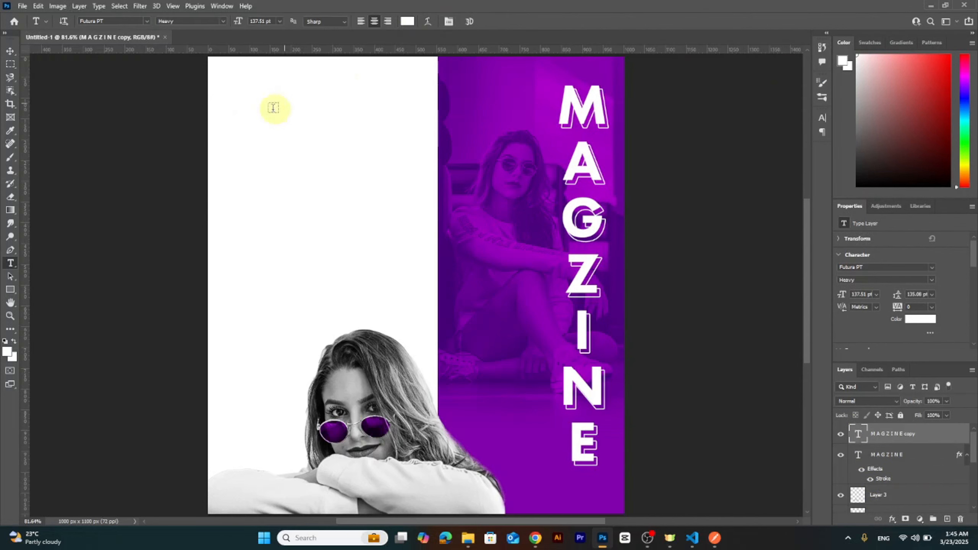
pyautogui.click(247, 108)
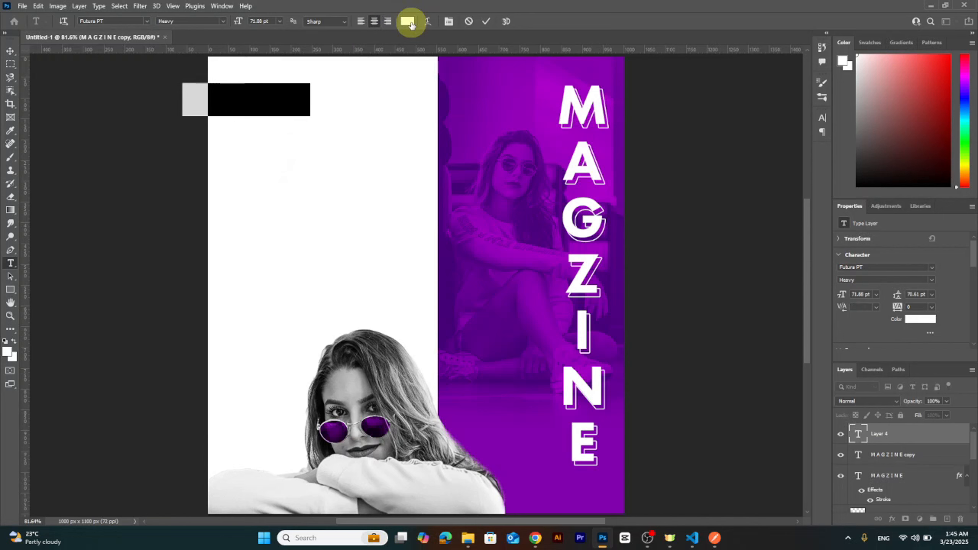
pyautogui.click(407, 21)
pyautogui.click(505, 412)
pyautogui.press('Return')
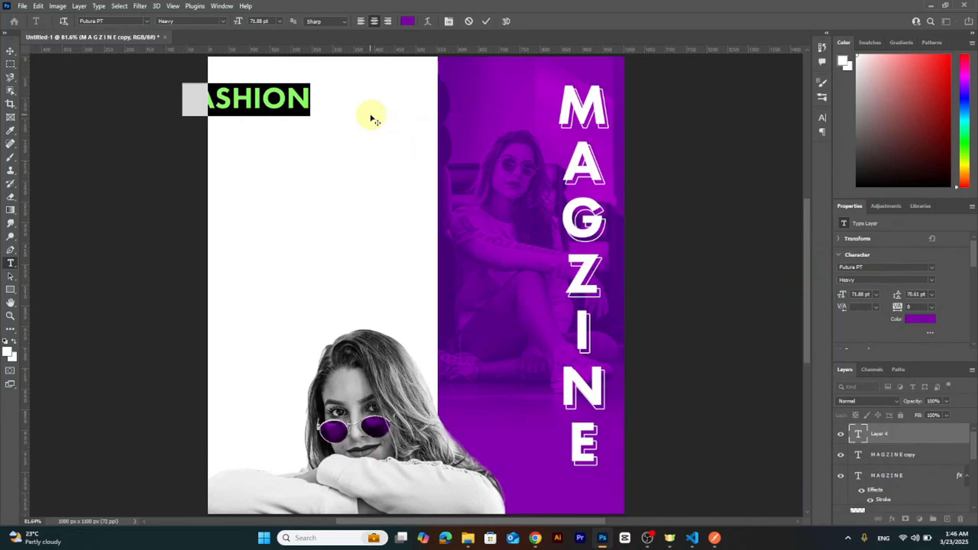
# Move FASHION fully onto the white panel and enlarge it to span most of the panel's width.
pyautogui.click(10, 51)
pyautogui.moveTo(279, 106); pyautogui.dragTo(405, 117)
pyautogui.hotkey('ctrl', 't')
pyautogui.click(503, 22)
# Add the text SALE below FASHION and colour it grey.
pyautogui.press('t')
pyautogui.click(231, 133)
pyautogui.write('SALE')
pyautogui.hotkey('ctrl', 'a')
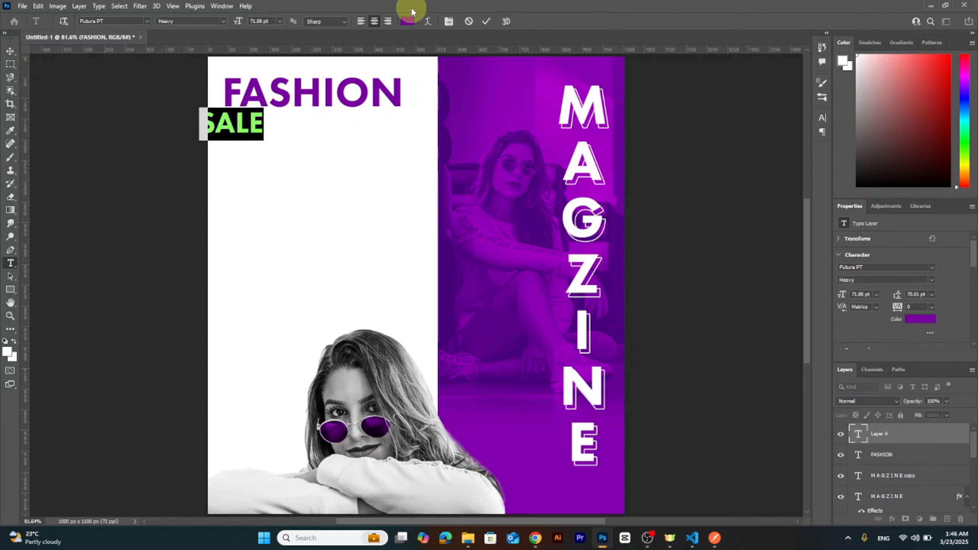
pyautogui.click(406, 21)
pyautogui.click(633, 372)
pyautogui.click(839, 277)
# Enlarge SALE to about 104 pt and align it under the start of FASHION.
pyautogui.hotkey('ctrl', 'Return')
pyautogui.press('v')
pyautogui.hotkey('ctrl', 't')
pyautogui.moveTo(255, 131); pyautogui.dragTo(310, 138)
pyautogui.press('Return')
# Recolour the SALE text dark grey (4d4d4d) and set its font weight to Demi.
pyautogui.doubleClick(310, 140)
pyautogui.click(407, 21)
pyautogui.moveTo(624, 394); pyautogui.dragTo(605, 372)
pyautogui.click(842, 278)
pyautogui.click(222, 22)
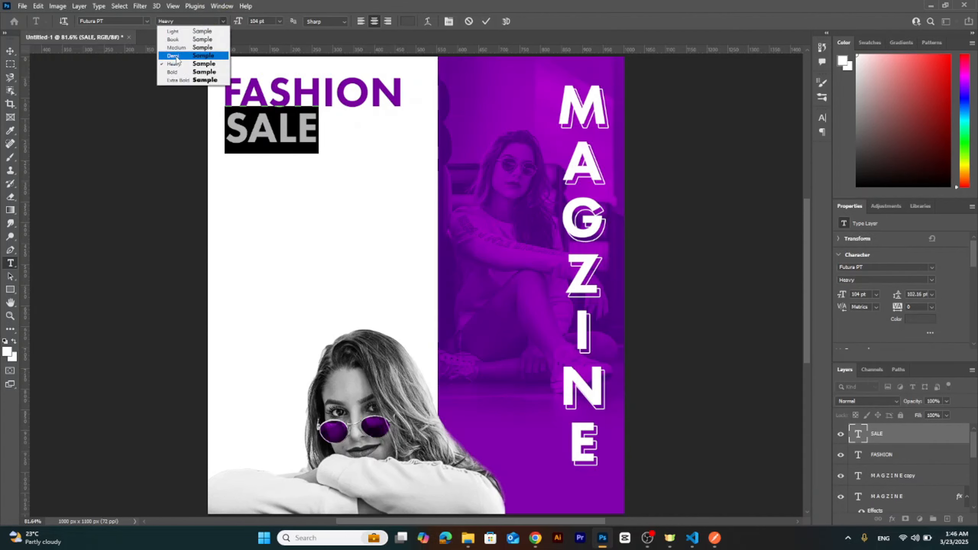
pyautogui.click(175, 54)
pyautogui.hotkey('ctrl', 'Return')
pyautogui.press('v')
# Add the text "Walk with Elegance" below SALE in the Light font weight.
pyautogui.press('t')
pyautogui.click(253, 172)
pyautogui.write('Walk with Elegance')
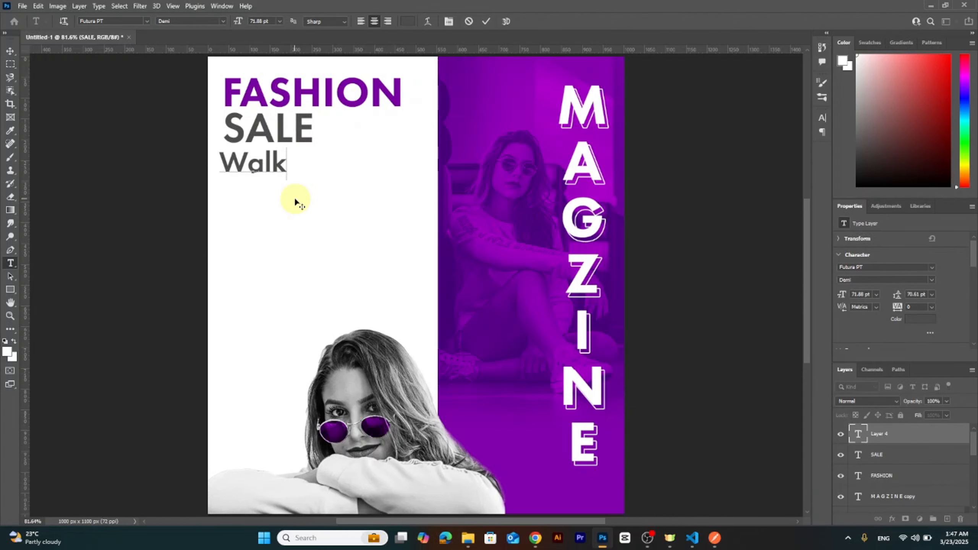
pyautogui.hotkey('ctrl', 'a')
pyautogui.click(223, 22)
pyautogui.click(181, 32)
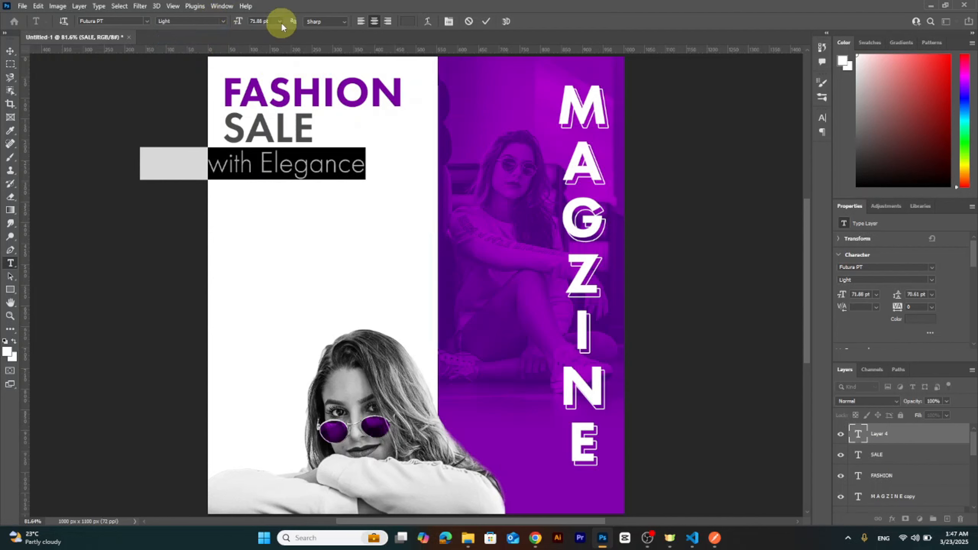
# Set "Walk with Elegance" to 36 pt and align it directly under SALE.
pyautogui.click(280, 22)
pyautogui.click(268, 107)
pyautogui.click(280, 23)
pyautogui.click(267, 125)
pyautogui.click(481, 22)
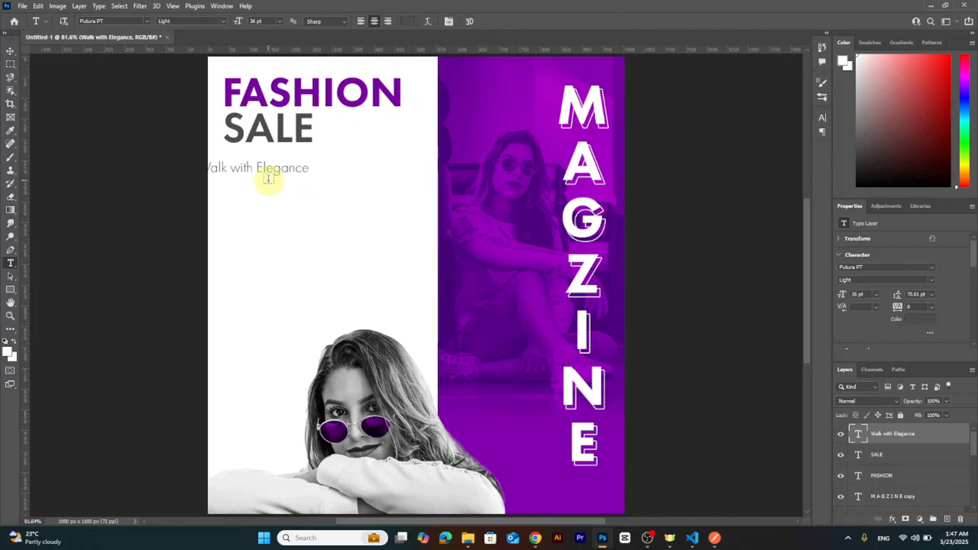
pyautogui.press('v')
pyautogui.moveTo(269, 175); pyautogui.dragTo(302, 159)
# Draw a purple rounded line about 418 x 6 px with a 20 px corner radius under "Walk with Elegance" and nudge it slightly up.
pyautogui.click(10, 289)
pyautogui.click(7, 351)
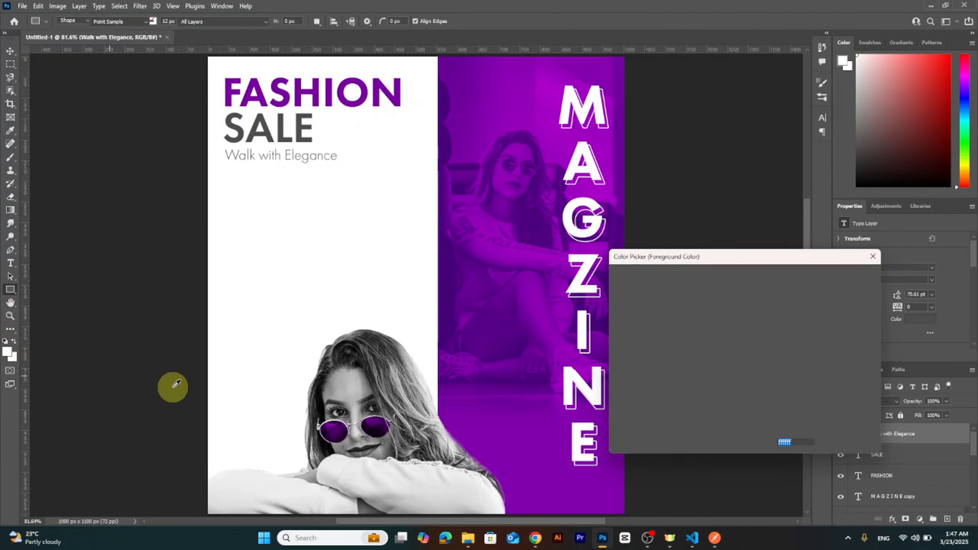
pyautogui.click(528, 431)
pyautogui.click(843, 276)
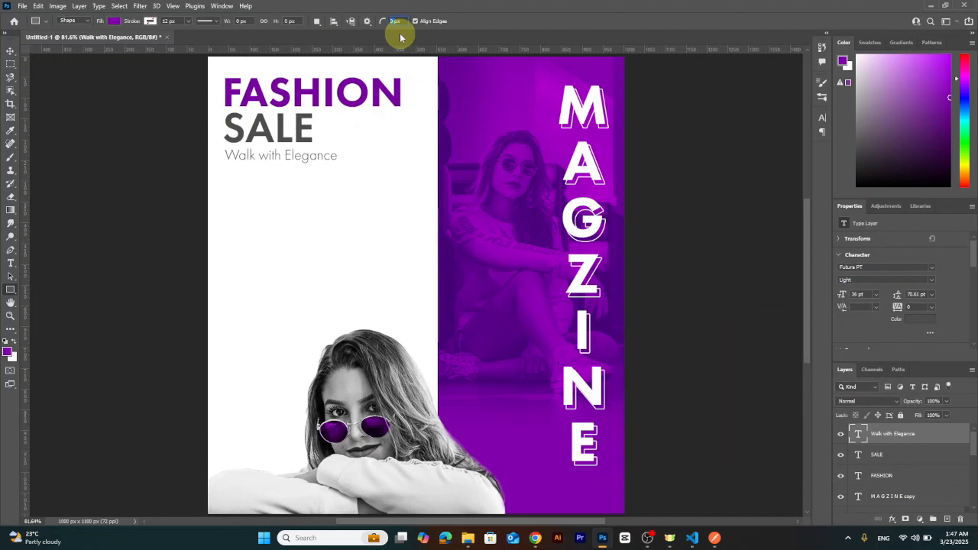
pyautogui.press('Return')
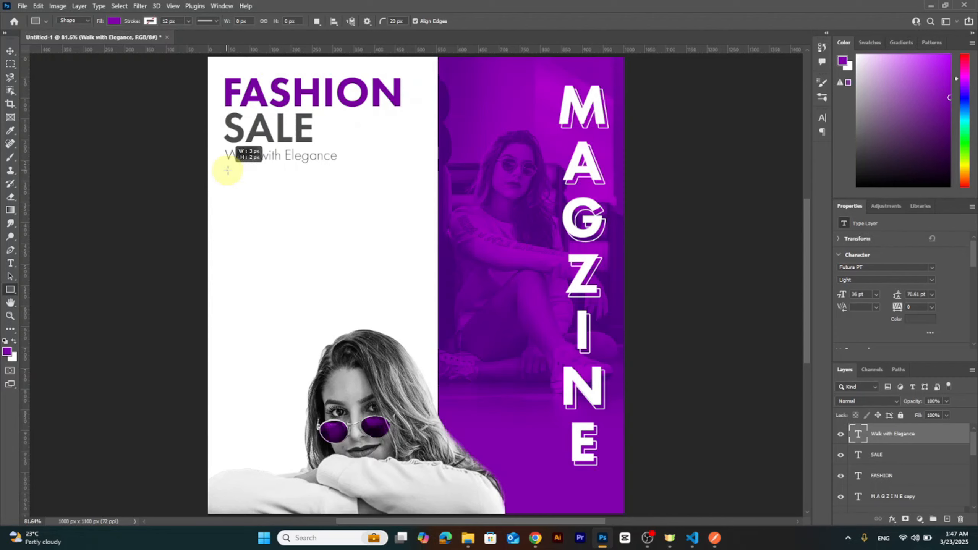
pyautogui.moveTo(227, 170); pyautogui.dragTo(395, 170)
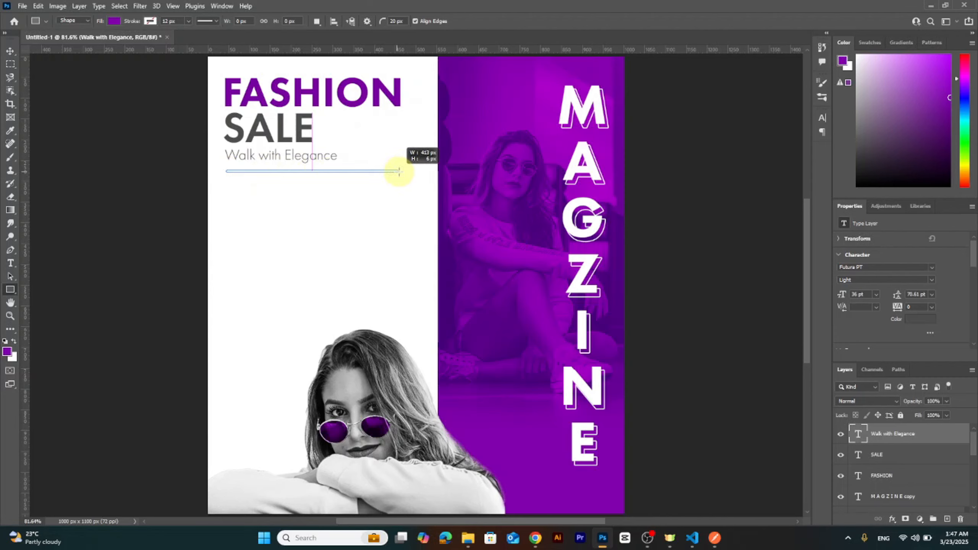
pyautogui.moveTo(400, 172); pyautogui.dragTo(400, 172)
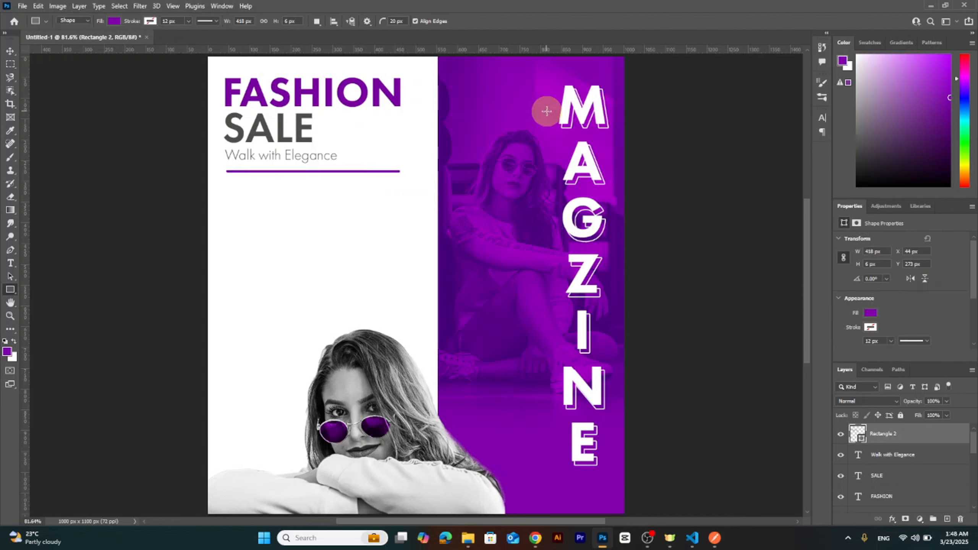
pyautogui.press('v')
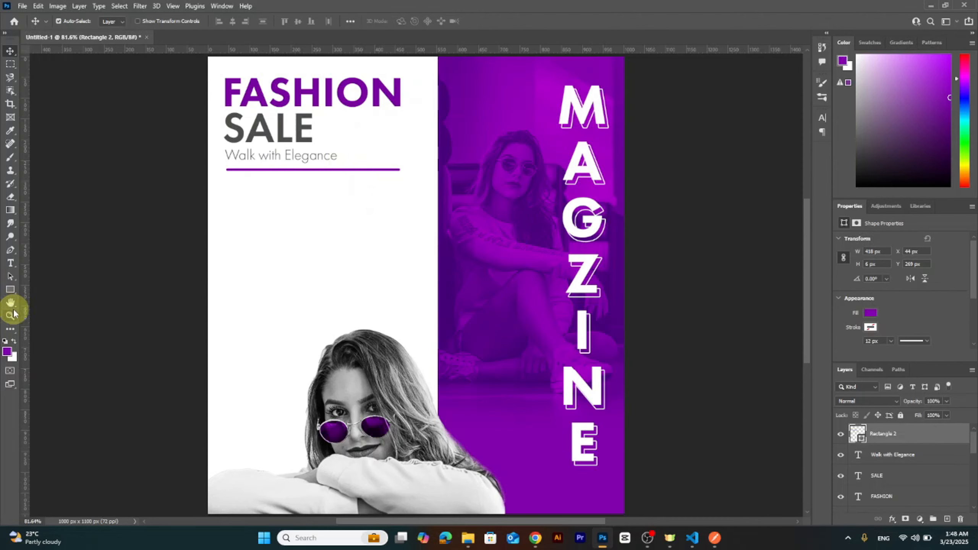
# Create a 16 pt paragraph text box of Lorem ipsum placeholder text below the purple line, nearly as wide as the white panel.
pyautogui.click(10, 263)
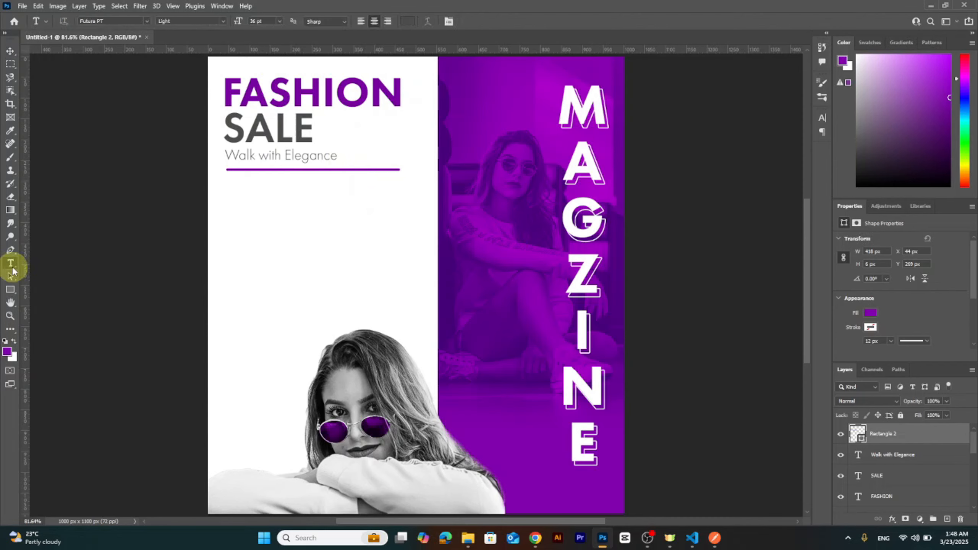
pyautogui.click(282, 20)
pyautogui.click(274, 97)
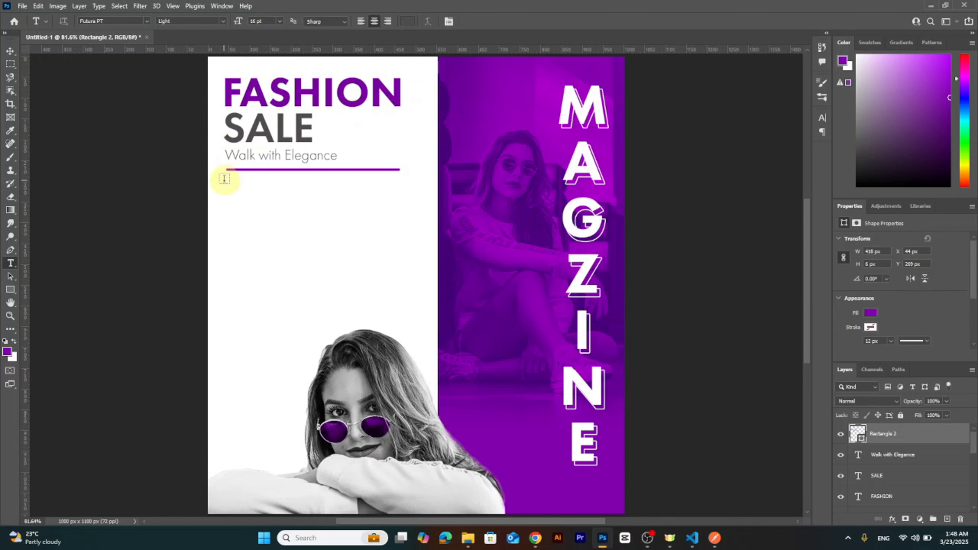
pyautogui.moveTo(224, 178); pyautogui.dragTo(415, 259)
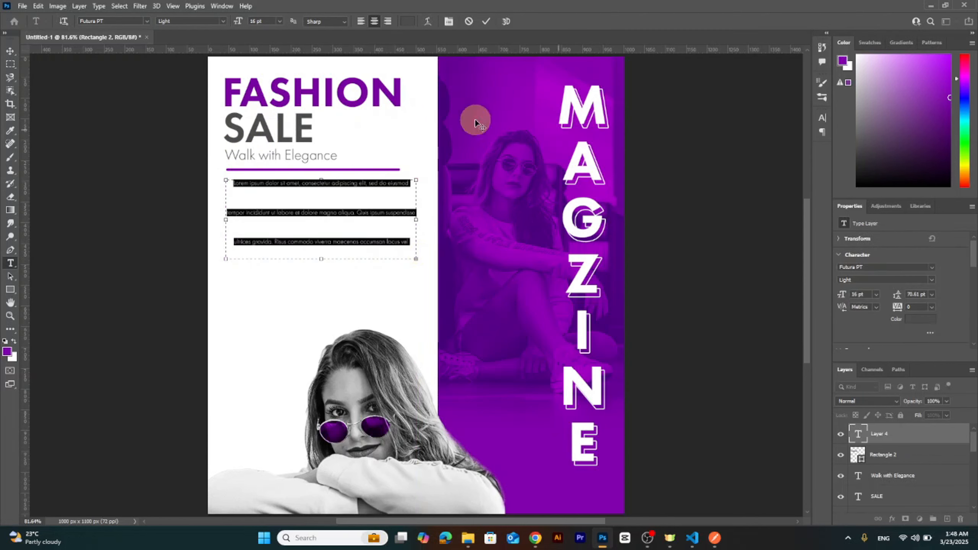
# Set the Lorem ipsum paragraph to 24 pt with 28 pt leading.
pyautogui.click(279, 21)
pyautogui.click(273, 102)
pyautogui.click(279, 21)
pyautogui.click(291, 113)
pyautogui.click(822, 117)
pyautogui.click(767, 143)
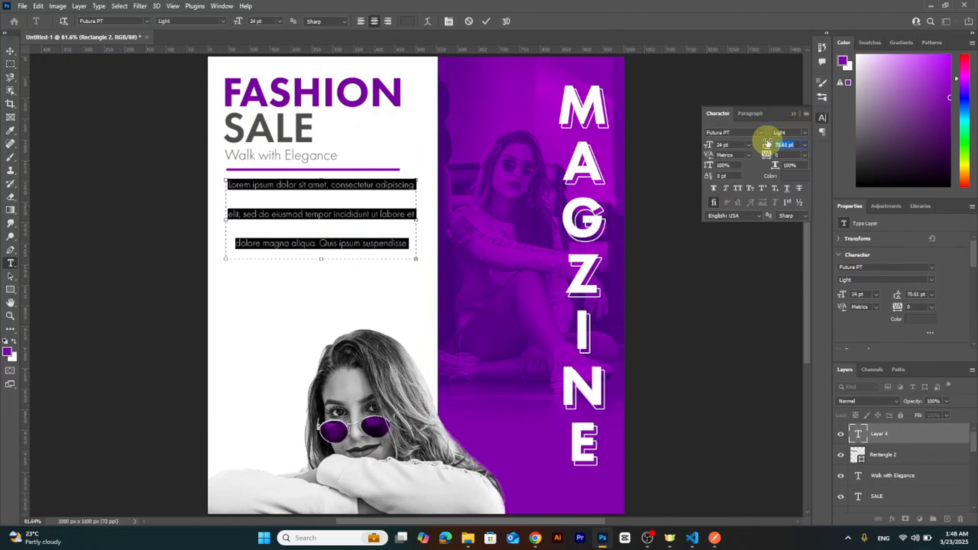
pyautogui.moveTo(767, 143); pyautogui.dragTo(743, 144)
# Justify the Lorem ipsum paragraph with its last line aligned left.
pyautogui.click(750, 113)
pyautogui.click(757, 133)
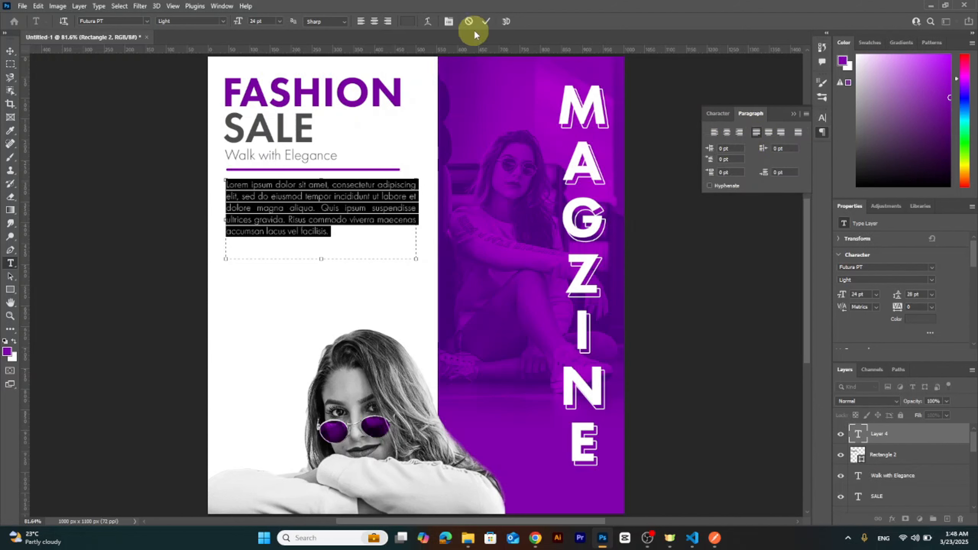
pyautogui.hotkey('ctrl', 'Return')
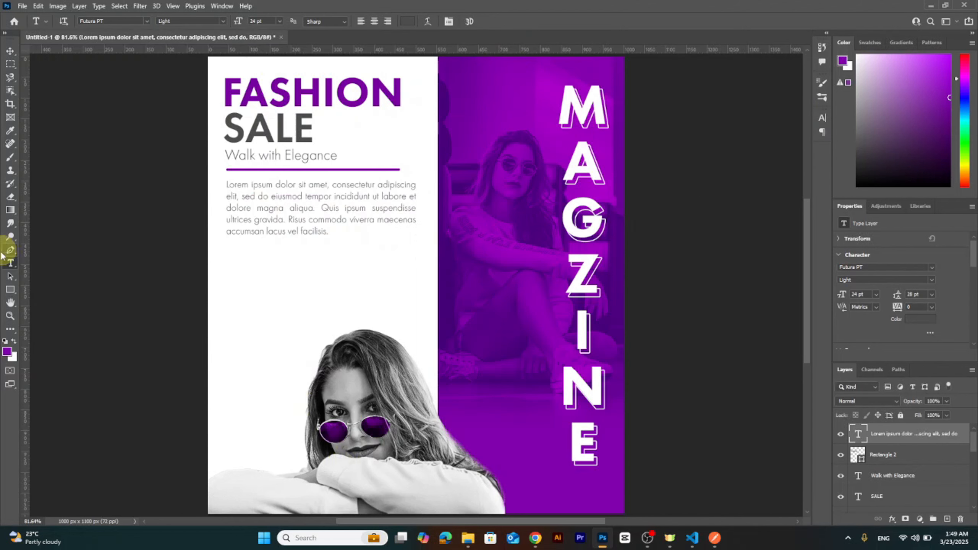
# Add the text GET UPTO at 36 pt below the paragraph and align it with the paragraph's left edge.
pyautogui.click(234, 264)
pyautogui.write('GET UPTO')
pyautogui.click(280, 21)
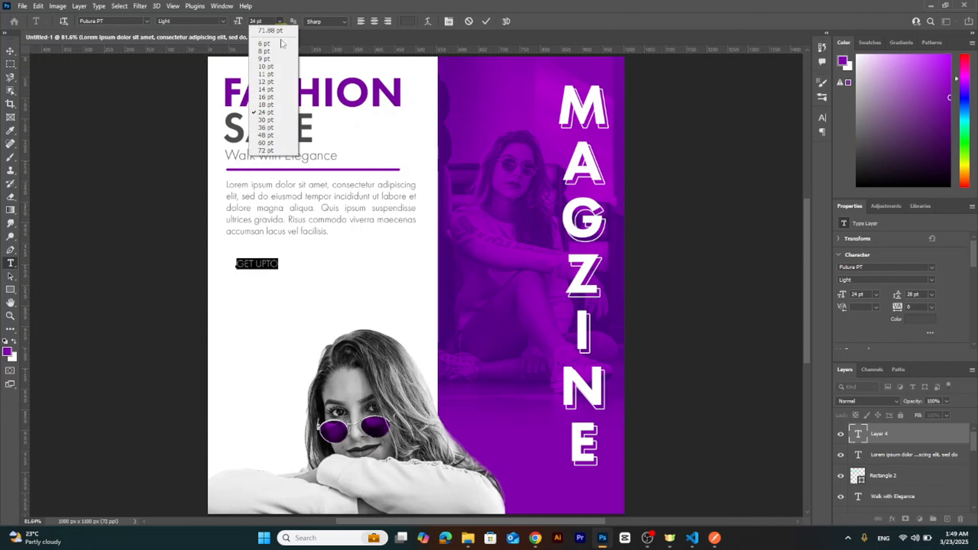
pyautogui.click(266, 123)
pyautogui.click(486, 21)
pyautogui.press('v')
pyautogui.moveTo(277, 265); pyautogui.dragTo(266, 270)
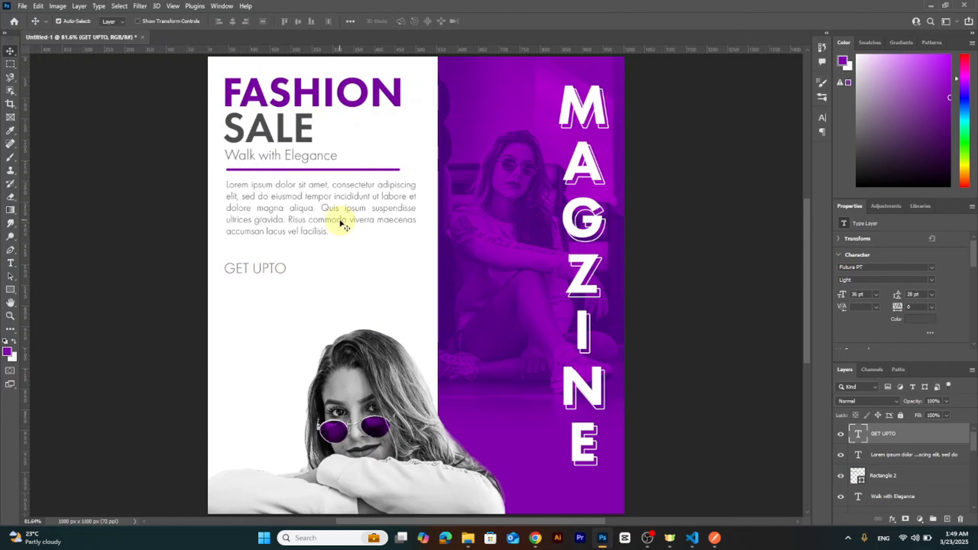
# Add the text 30 below GET UPTO at 60 pt.
pyautogui.press('t')
pyautogui.click(252, 308)
pyautogui.write('30')
pyautogui.hotkey('ctrl', 'a')
pyautogui.click(279, 21)
pyautogui.click(265, 138)
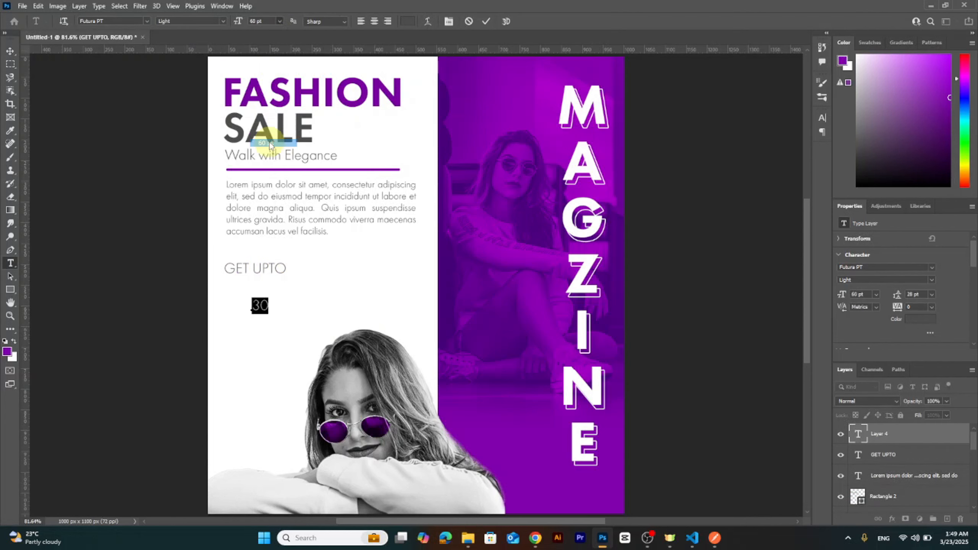
# Set the text 30 to the Heavy weight and colour it the same purple as FASHION.
pyautogui.click(223, 21)
pyautogui.click(204, 65)
pyautogui.click(222, 21)
pyautogui.click(408, 21)
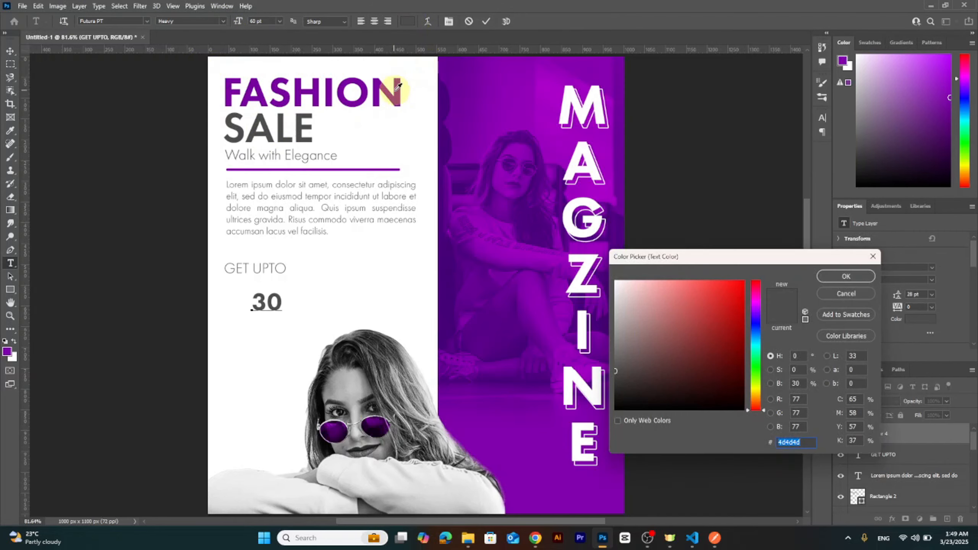
pyautogui.click(393, 88)
pyautogui.click(837, 276)
pyautogui.click(486, 21)
# Place the purple 30 directly under the start of GET UPTO.
pyautogui.press('z')
pyautogui.moveTo(235, 281); pyautogui.dragTo(270, 283)
pyautogui.press('v')
pyautogui.moveTo(267, 305); pyautogui.dragTo(291, 328)
pyautogui.press('t')
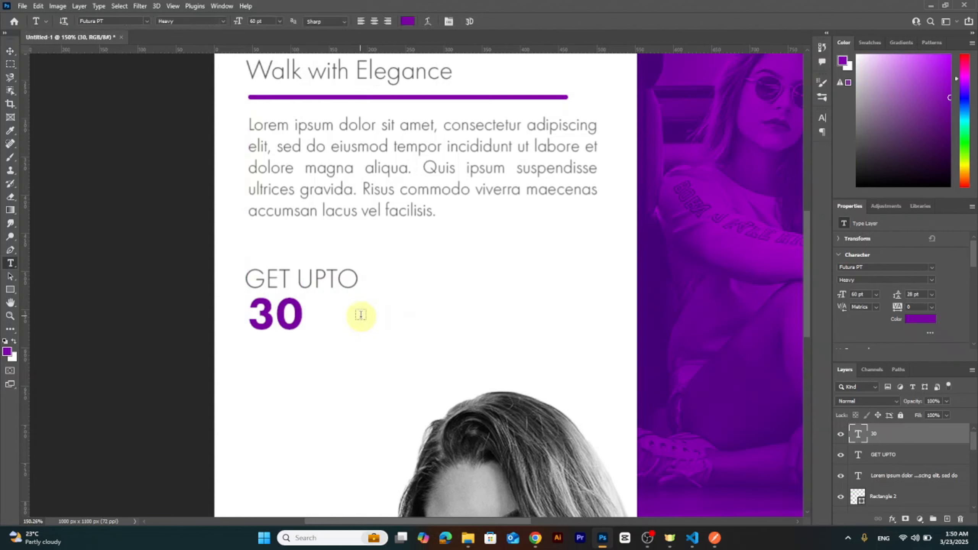
# Add a purple % sign at 30 pt and place it directly beside the upper part of the 30.
pyautogui.click(349, 331)
pyautogui.write('%')
pyautogui.hotkey('ctrl', 'a')
pyautogui.click(280, 21)
pyautogui.click(265, 120)
pyautogui.hotkey('ctrl', 'Return')
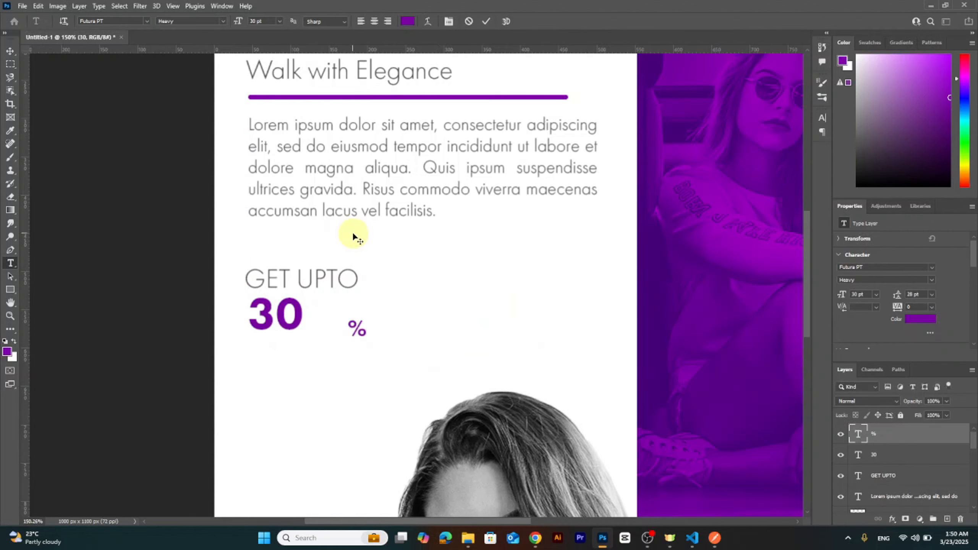
pyautogui.press('v')
pyautogui.moveTo(358, 326); pyautogui.dragTo(328, 306)
# Enlarge the % sign to 48 pt and adjust its position next to the 30.
pyautogui.doubleClick(320, 307)
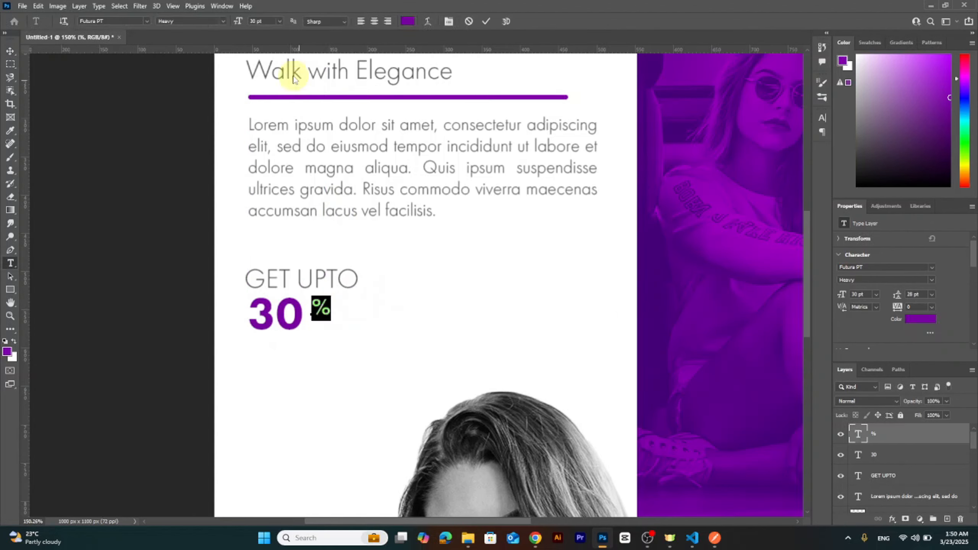
pyautogui.click(279, 21)
pyautogui.click(265, 130)
pyautogui.click(279, 21)
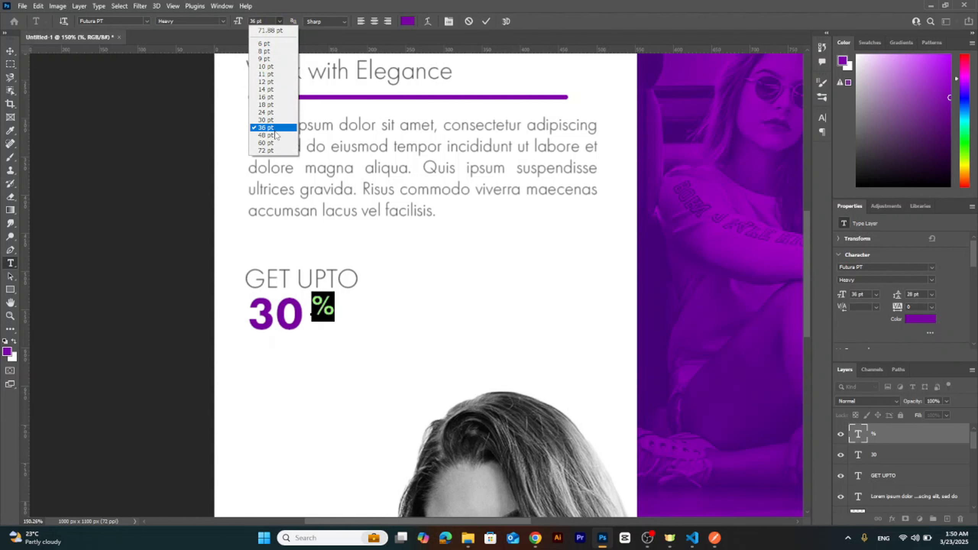
pyautogui.click(265, 139)
pyautogui.hotkey('ctrl', 'Return')
pyautogui.press('v')
pyautogui.moveTo(348, 280)
pyautogui.mouseDown()
pyautogui.moveTo(345, 288)
pyautogui.moveTo(355, 284)
pyautogui.mouseUp()
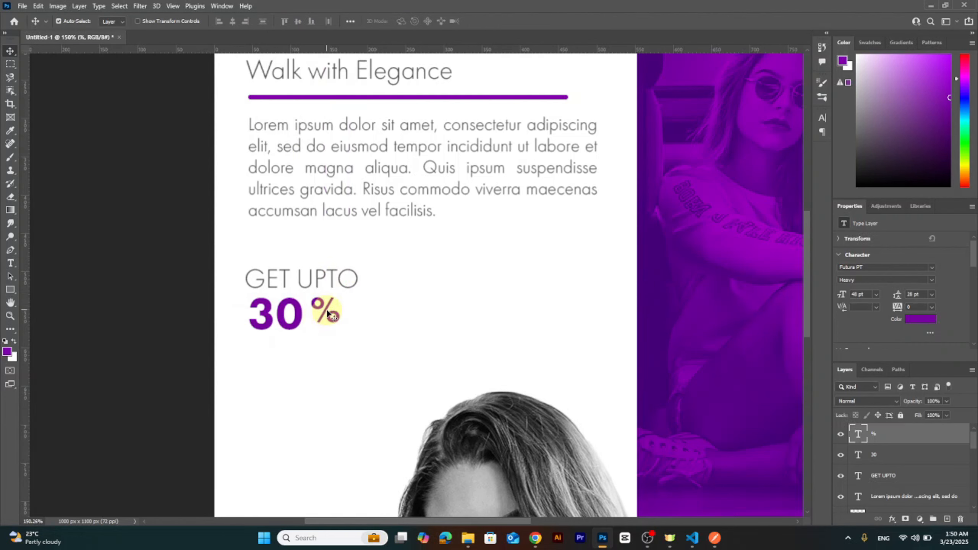
# Add the text OFF below the % sign in the Light weight and colour it dark grey.
pyautogui.press('t')
pyautogui.click(341, 359)
pyautogui.write('OFF')
pyautogui.hotkey('ctrl', 'a')
pyautogui.click(223, 21)
pyautogui.click(181, 30)
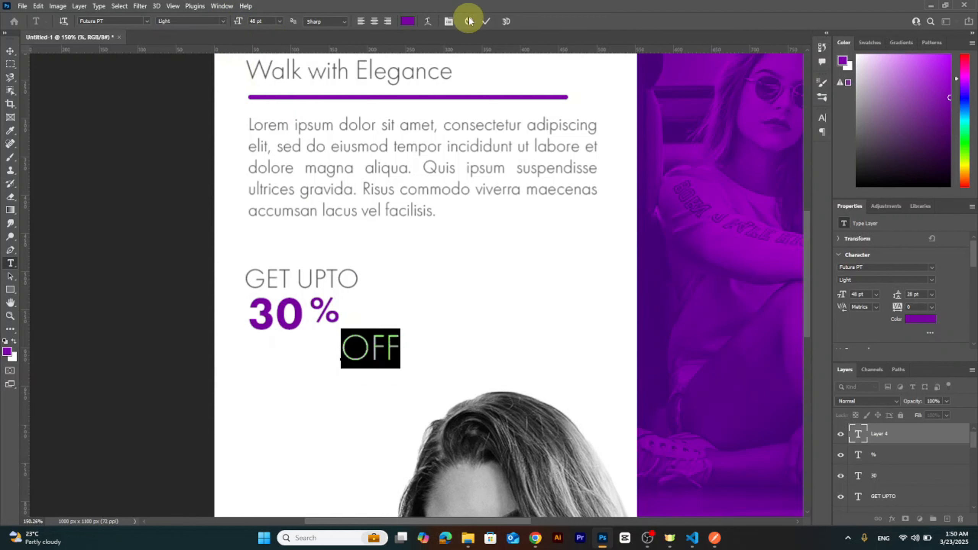
pyautogui.click(407, 21)
pyautogui.moveTo(617, 388); pyautogui.dragTo(591, 382)
pyautogui.press('Return')
# Set OFF to 24 pt and place it directly under the % sign.
pyautogui.click(279, 21)
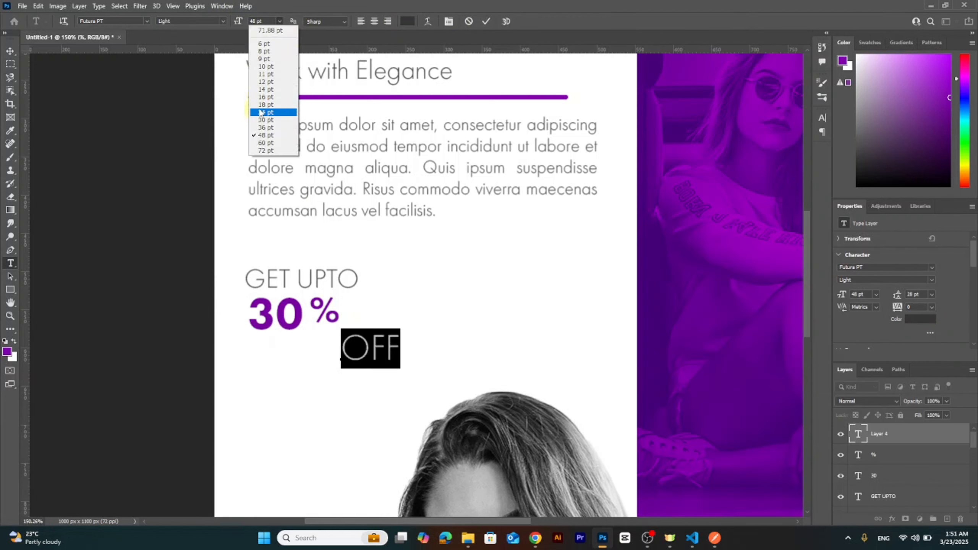
pyautogui.click(266, 112)
pyautogui.click(486, 21)
pyautogui.press('v')
pyautogui.moveTo(348, 349); pyautogui.dragTo(319, 354)
# Set the 30 to 72 pt and scale it up to about 107% so it spans the height of % and OFF.
pyautogui.doubleClick(276, 314)
pyautogui.click(281, 21)
pyautogui.click(273, 166)
pyautogui.hotkey('ctrl', 'Return')
pyautogui.hotkey('ctrl', 't')
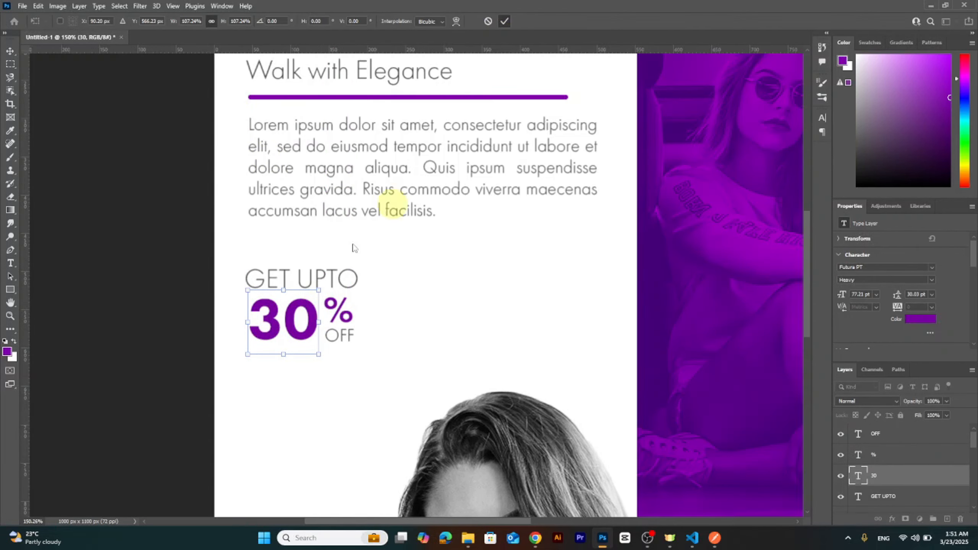
pyautogui.press('Return')
# Draw a purple rounded rectangle about 220 x 54 px with 20 px corners below the discount text and align it with the text's left edge.
pyautogui.press('z')
pyautogui.hotkey('ctrl', '0')
pyautogui.click(229, 266)
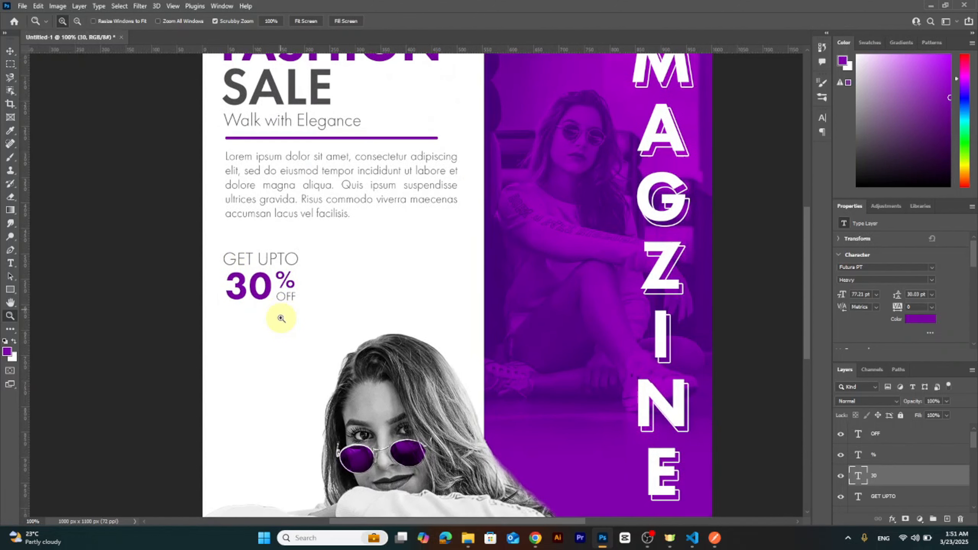
pyautogui.click(9, 293)
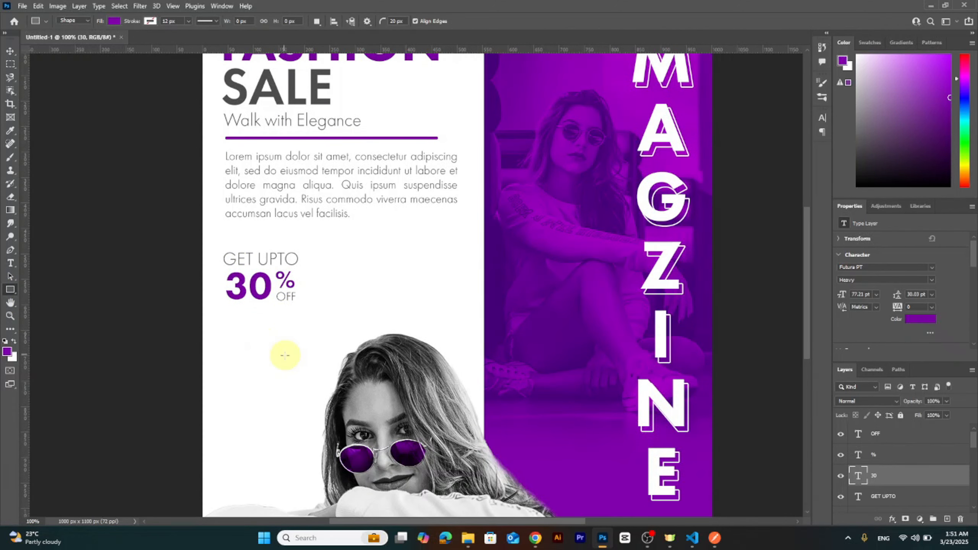
pyautogui.moveTo(233, 332); pyautogui.dragTo(345, 360)
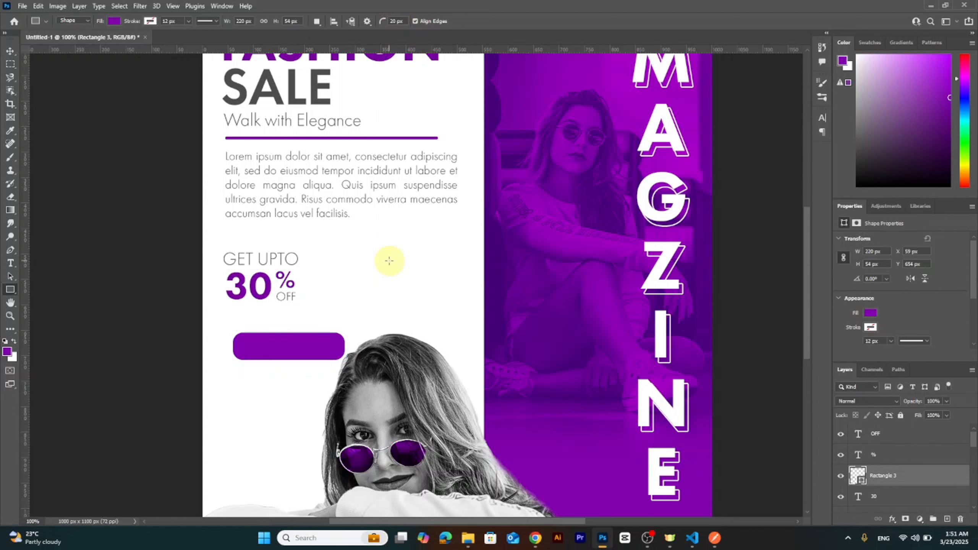
pyautogui.press('v')
pyautogui.moveTo(306, 342)
pyautogui.mouseDown()
pyautogui.moveTo(295, 332)
pyautogui.moveTo(299, 343)
pyautogui.moveTo(323, 332)
pyautogui.moveTo(302, 340)
pyautogui.mouseUp()
# Add the text SHOP NOW near the purple button, colour it white (ffffff) and set its weight to Demi.
pyautogui.press('t')
pyautogui.click(337, 304)
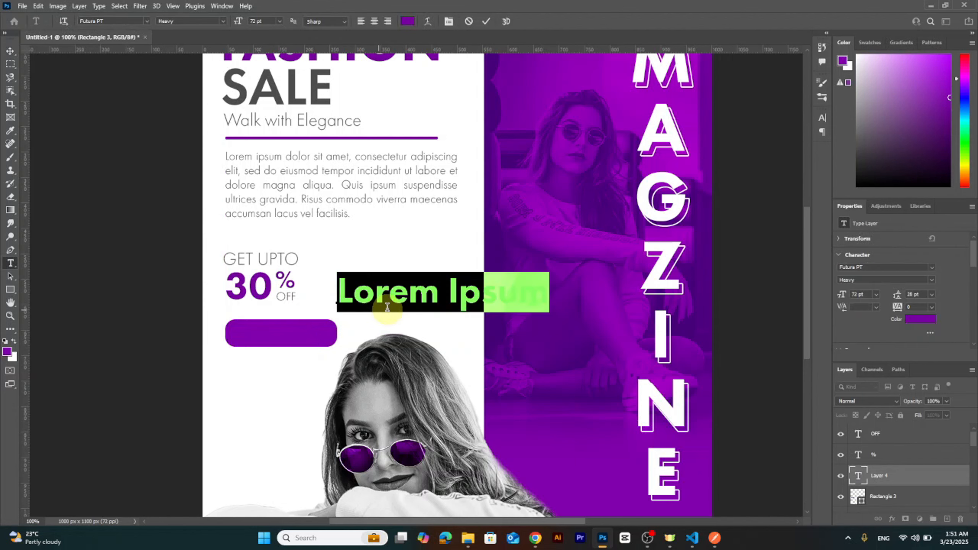
pyautogui.write('SHOP NOW')
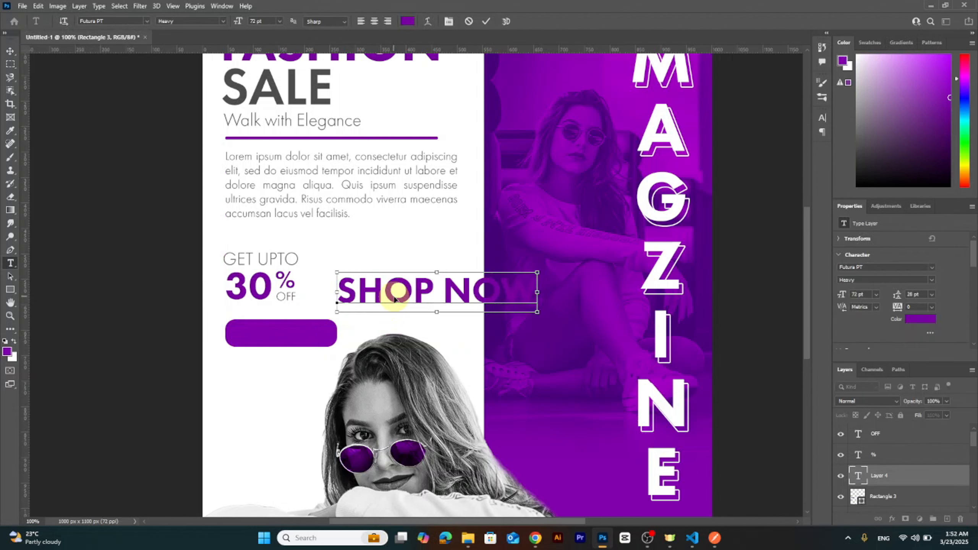
pyautogui.hotkey('ctrl', 'a')
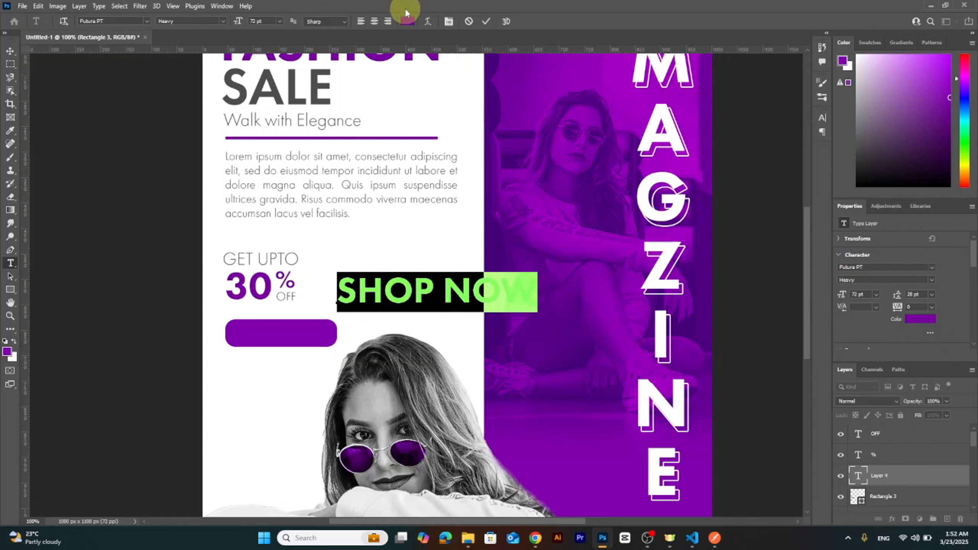
pyautogui.click(408, 21)
pyautogui.write('ffffff')
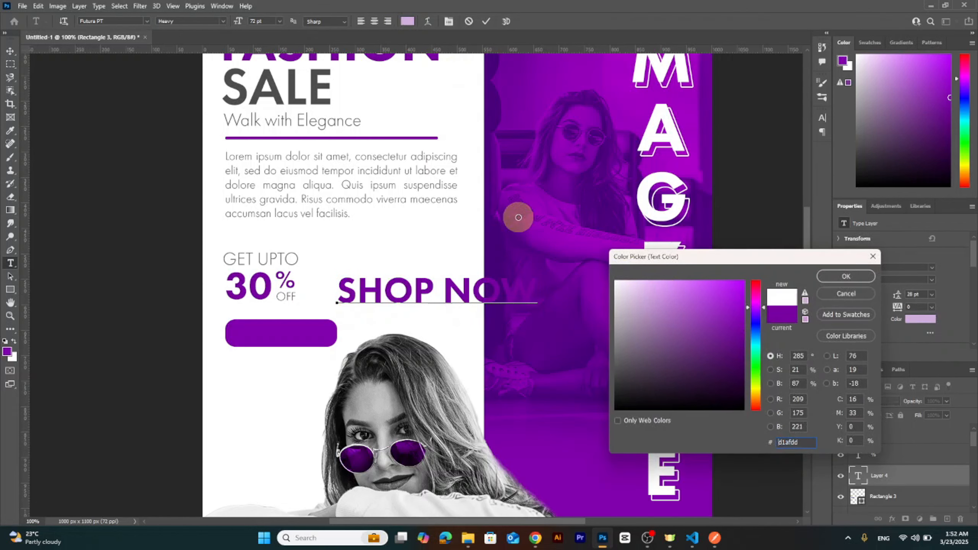
pyautogui.click(846, 276)
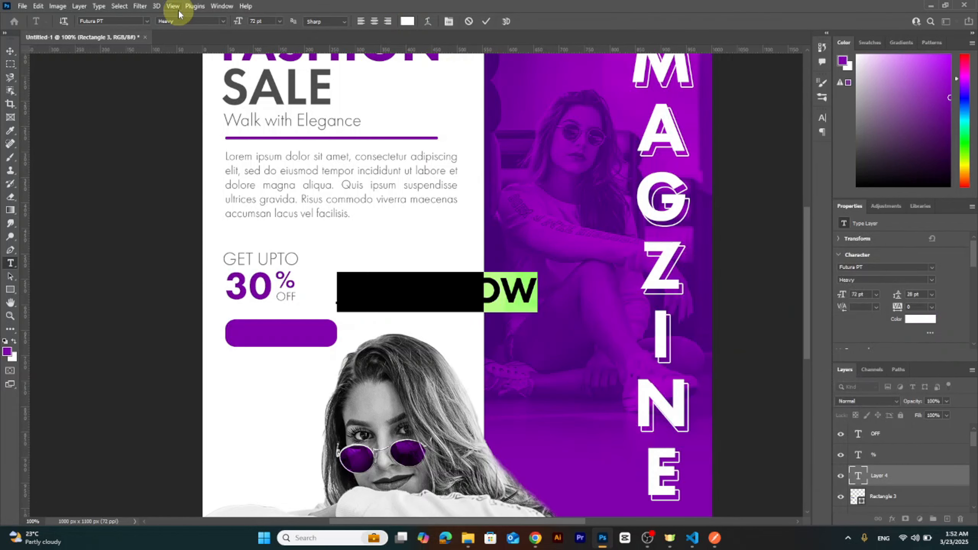
pyautogui.click(223, 22)
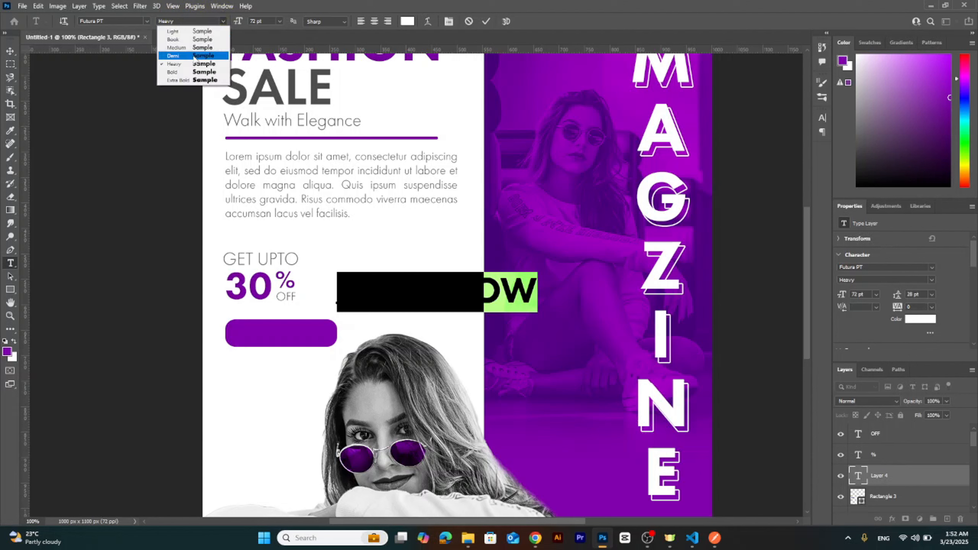
pyautogui.click(194, 56)
pyautogui.click(306, 215)
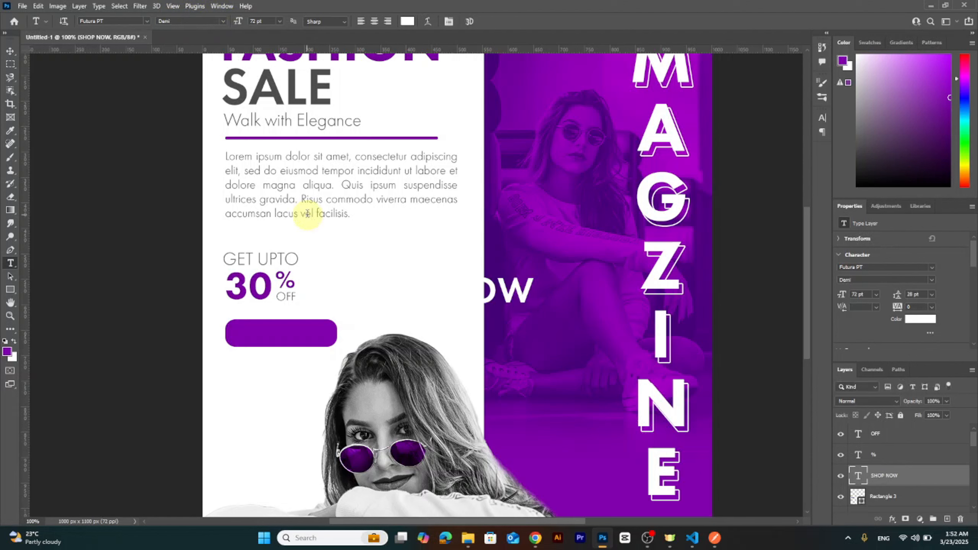
# Set SHOP NOW to 30 pt and centre it on the purple rounded button.
pyautogui.hotkey('ctrl', 't')
pyautogui.moveTo(485, 291); pyautogui.dragTo(385, 351)
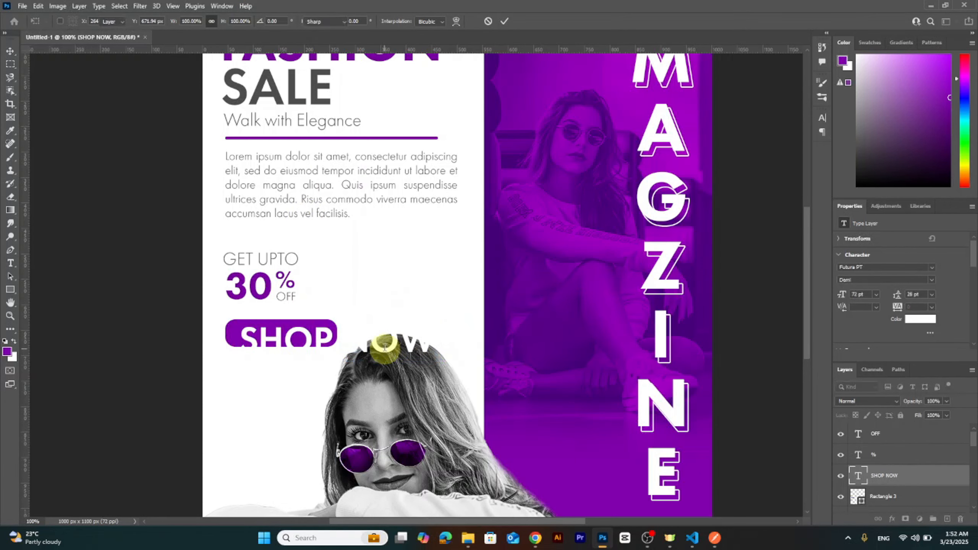
pyautogui.doubleClick(384, 346)
pyautogui.click(281, 21)
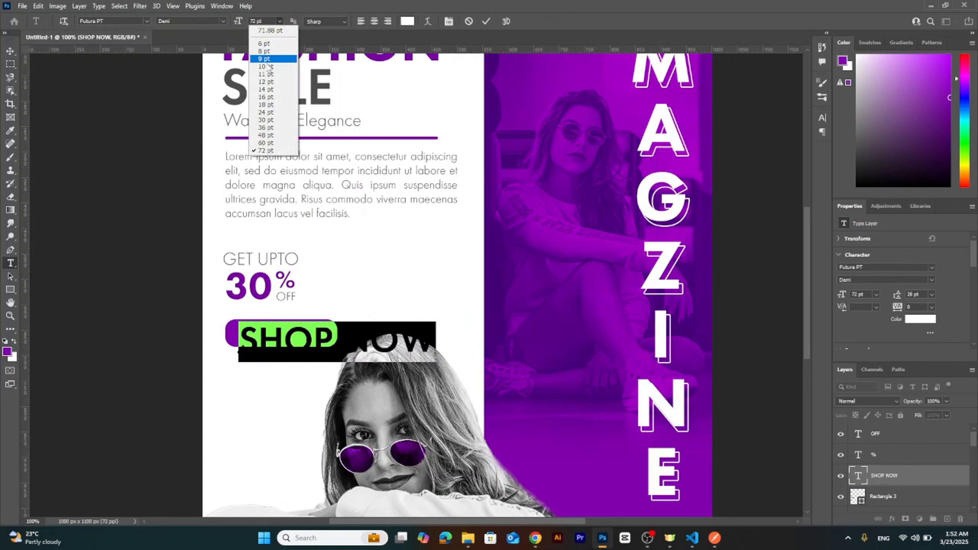
pyautogui.click(266, 120)
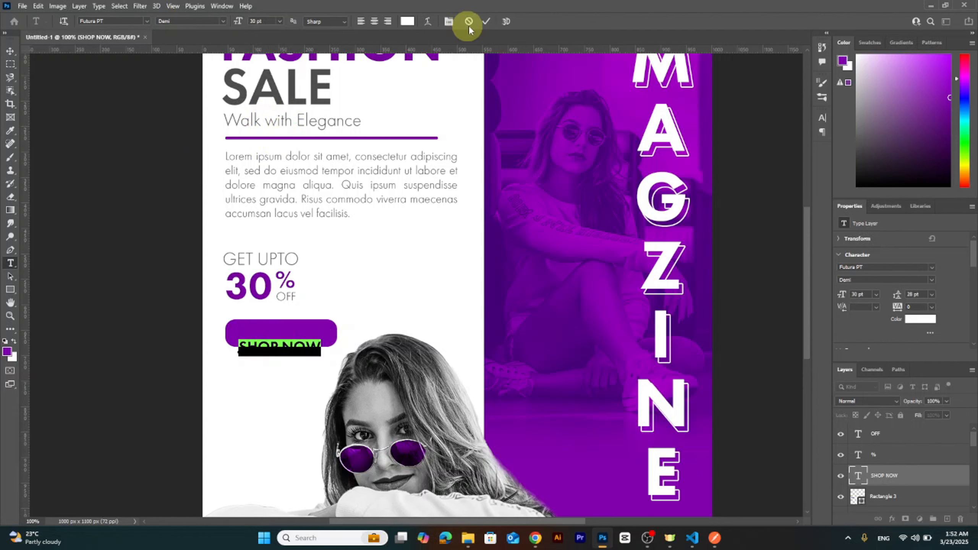
pyautogui.click(487, 22)
pyautogui.press('v')
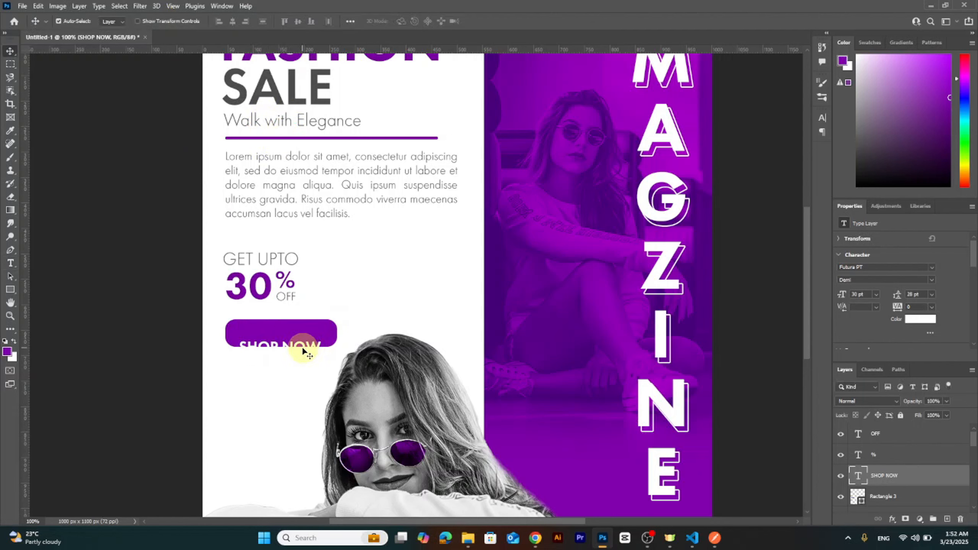
pyautogui.moveTo(301, 348); pyautogui.dragTo(302, 335)
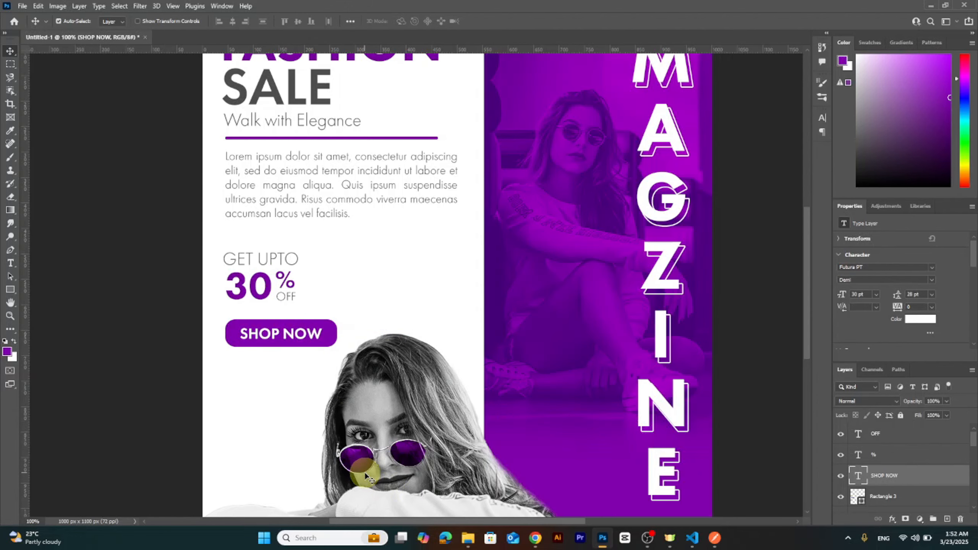
# Draw a tiny purple circle of 5 x 5 px directly above Layer 3, placed below the start of the SHOP NOW button.
pyautogui.press('z')
pyautogui.rightClick(350, 244)
pyautogui.click(364, 250)
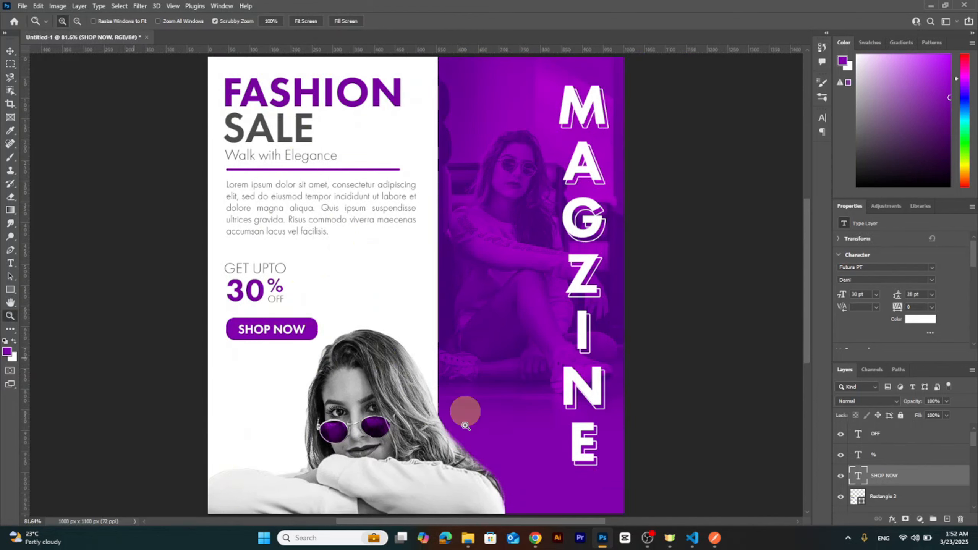
pyautogui.scroll(-5, 951, 464)
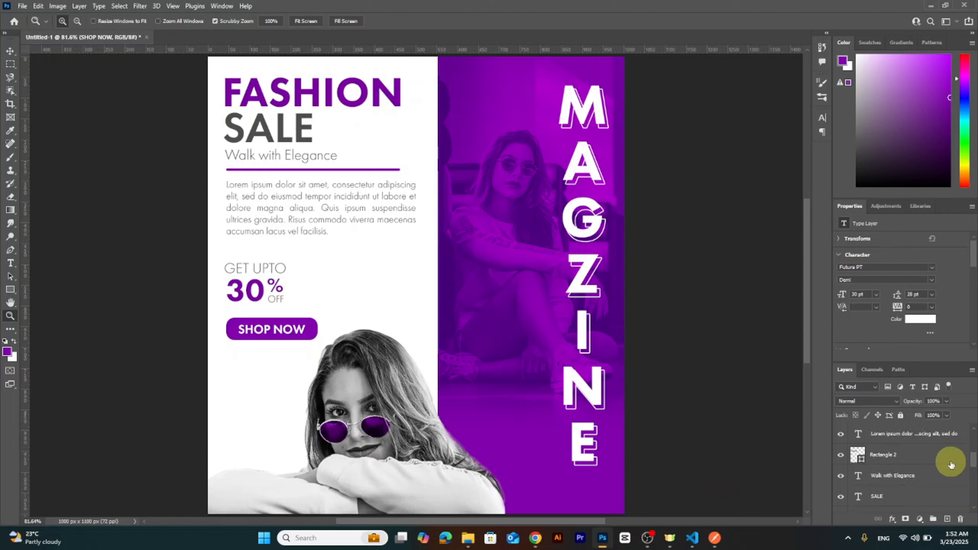
pyautogui.scroll(-2, 950, 464)
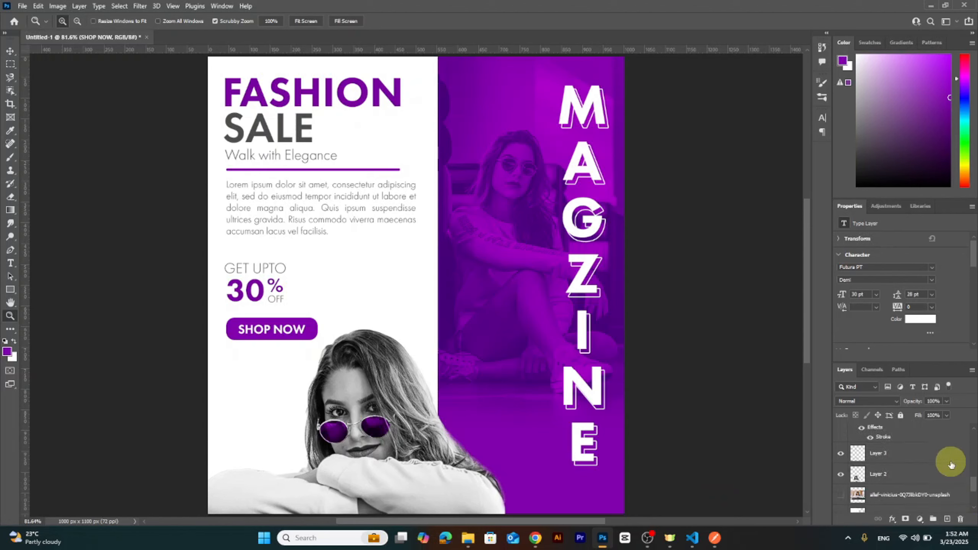
pyautogui.click(916, 460)
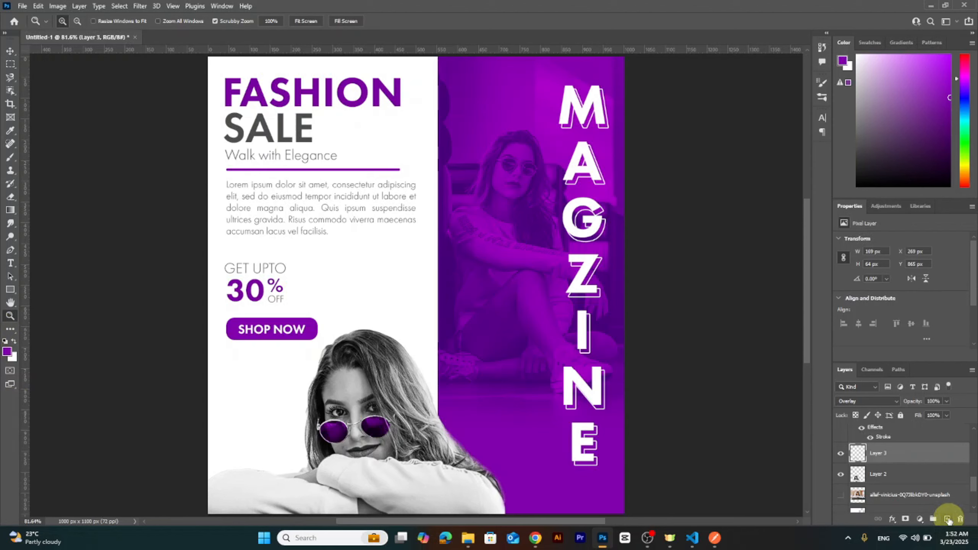
pyautogui.click(947, 519)
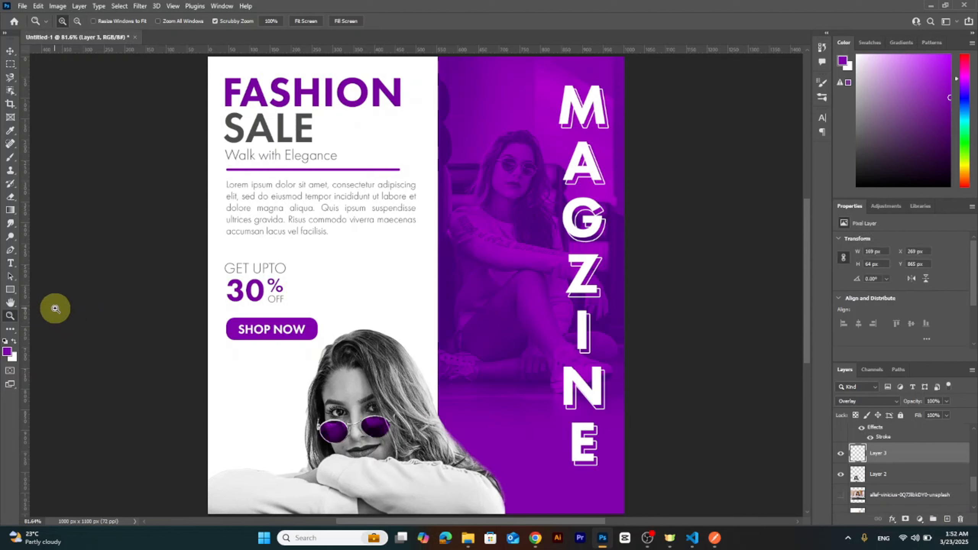
pyautogui.click(10, 290)
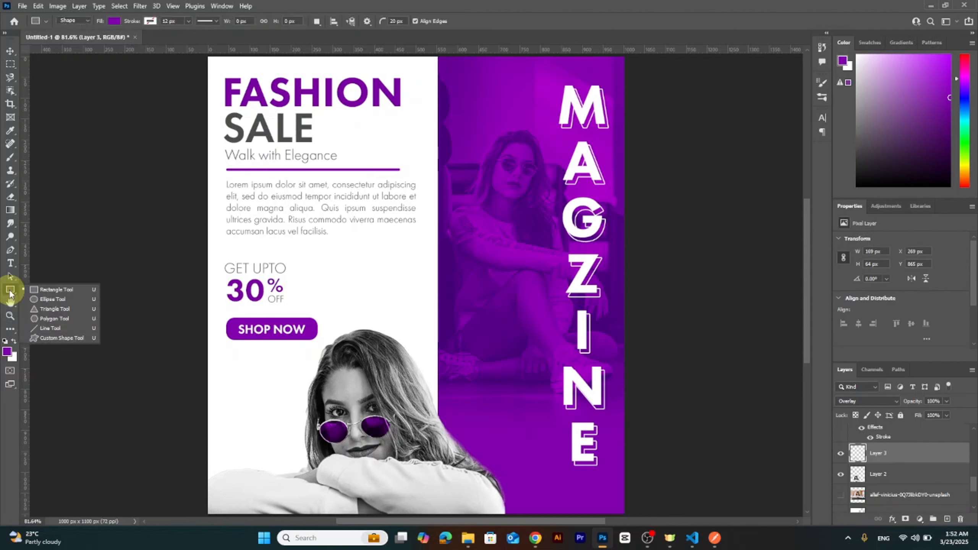
pyautogui.click(53, 300)
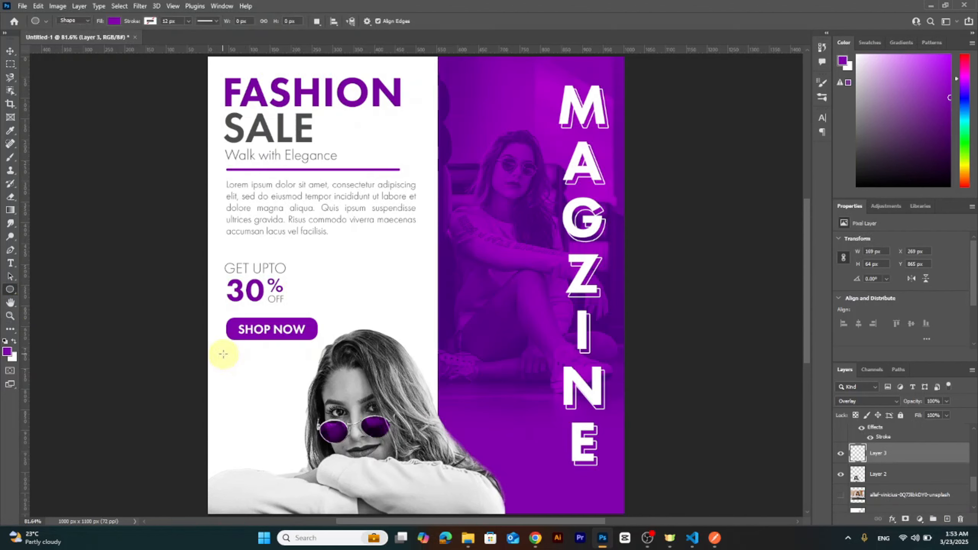
pyautogui.moveTo(230, 355); pyautogui.dragTo(229, 355)
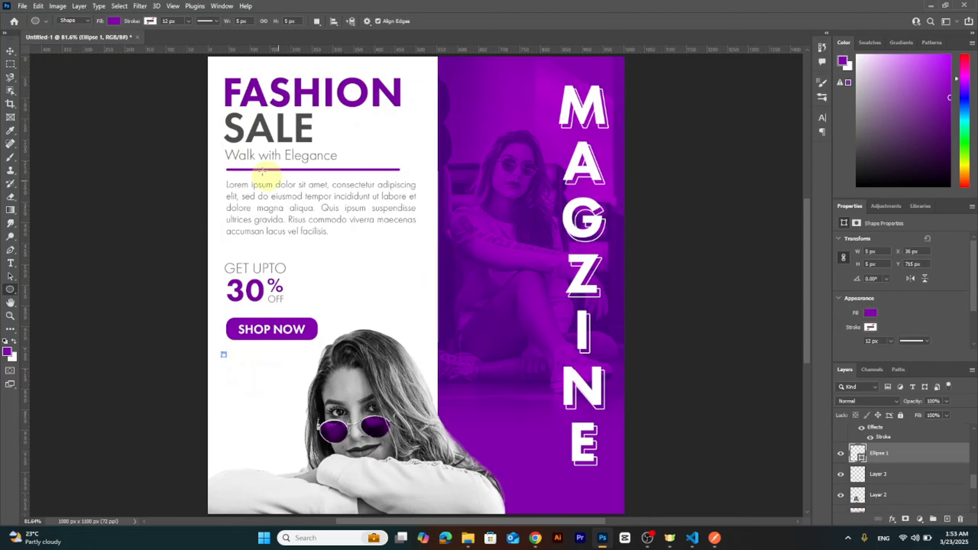
# Duplicate the small purple dot, shift the copy 20 px to the right and undo the extra second duplicate.
pyautogui.press('z')
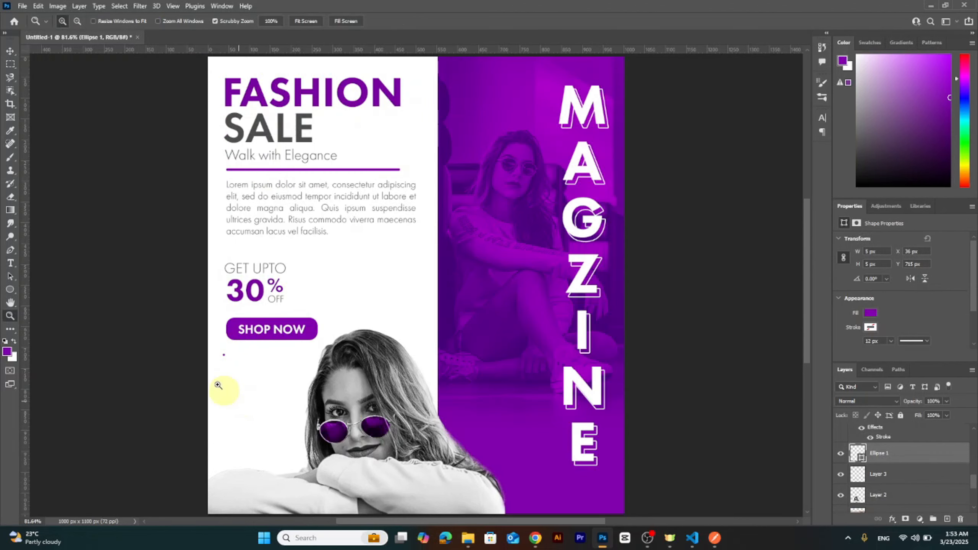
pyautogui.moveTo(204, 367); pyautogui.dragTo(203, 367)
pyautogui.keyDown('alt'); pyautogui.click(269, 348); pyautogui.keyUp('alt')
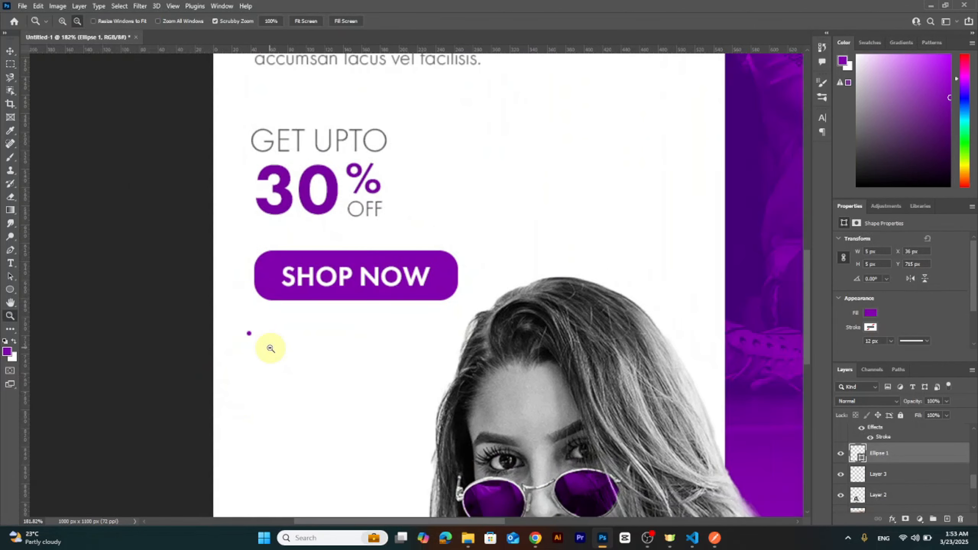
pyautogui.press('v')
pyautogui.moveTo(256, 339); pyautogui.dragTo(256, 339)
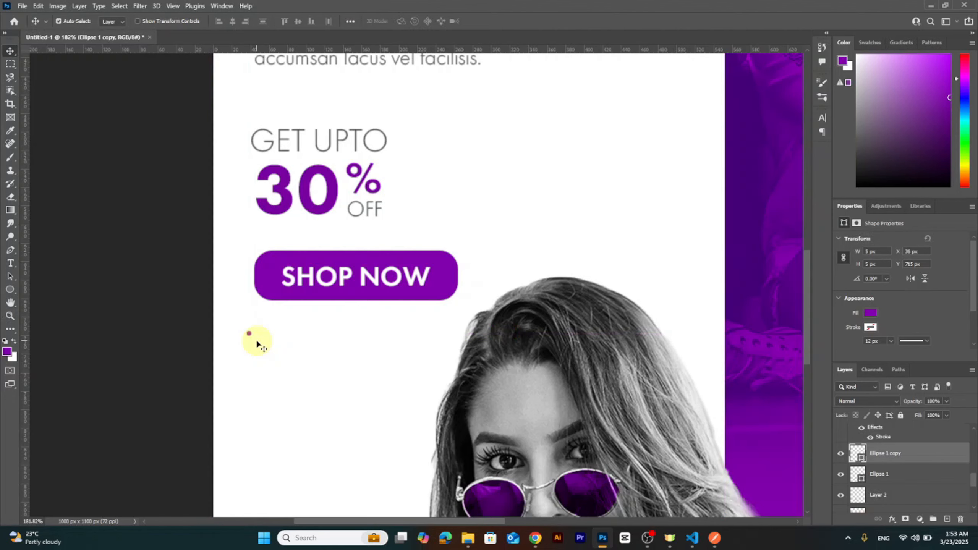
pyautogui.hotkey('shift', 'Right')
pyautogui.hotkey('shift', 'Right')
pyautogui.hotkey('shift', 'Right')
pyautogui.hotkey('shift', 'Right')
pyautogui.hotkey('shift', 'Right')
pyautogui.hotkey('shift', 'Right')
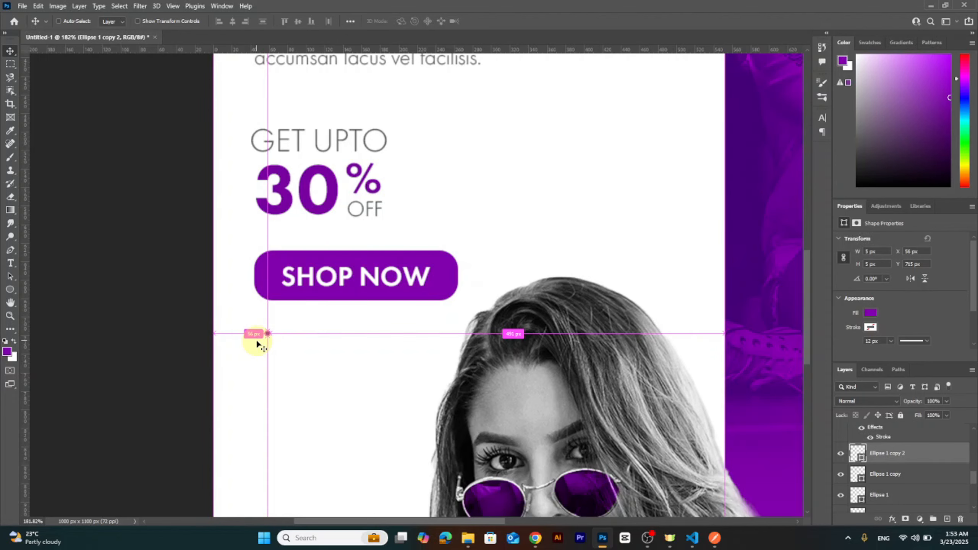
pyautogui.hotkey('ctrl', 'z')
pyautogui.press('z')
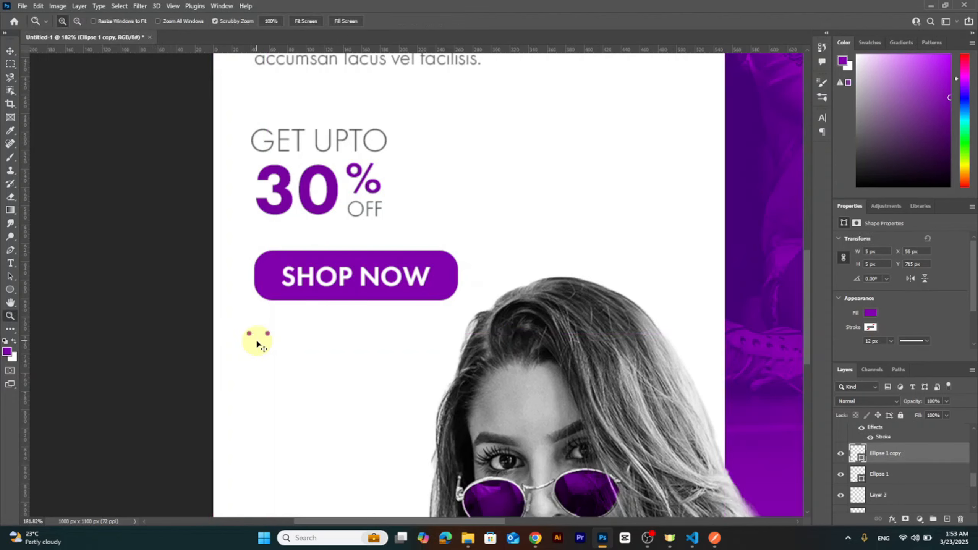
# Merge the two small purple dots, duplicate them and shift the copy 40 px right to form a row of four.
pyautogui.keyDown('shift'); pyautogui.click(930, 473); pyautogui.keyUp('shift')
pyautogui.hotkey('ctrl', 'e')
pyautogui.press('v')
pyautogui.hotkey('ctrl', 'j')
pyautogui.hotkey('shift', 'Right')
pyautogui.hotkey('shift', 'Right')
pyautogui.hotkey('shift', 'Right')
pyautogui.hotkey('shift', 'Right')
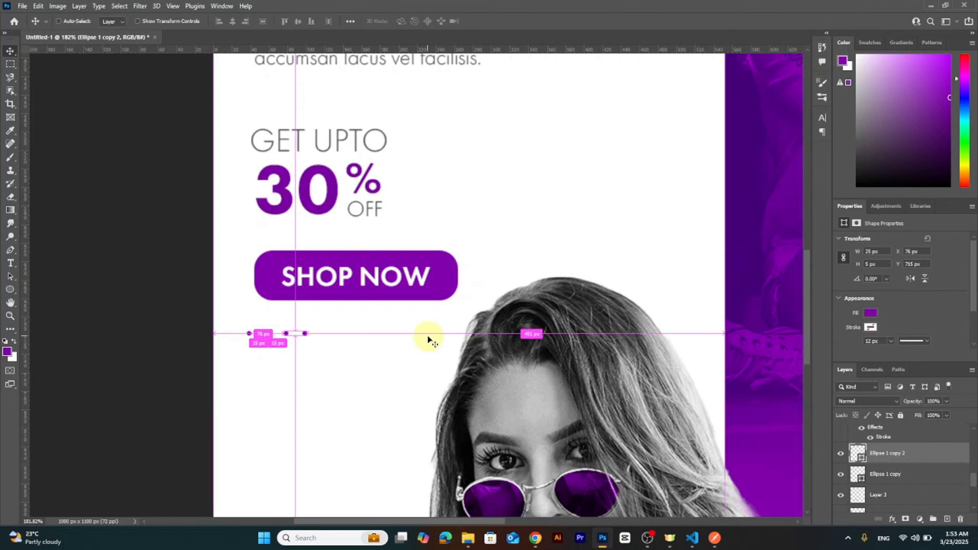
# Merge the four dots, duplicate them and shift the copy 80 px right to form a row of eight.
pyautogui.keyDown('shift'); pyautogui.click(931, 477); pyautogui.keyUp('shift')
pyautogui.hotkey('ctrl', 'e')
pyautogui.hotkey('ctrl', 'j')
pyautogui.hotkey('shift', 'Right')
pyautogui.hotkey('shift', 'Right')
pyautogui.hotkey('shift', 'Right')
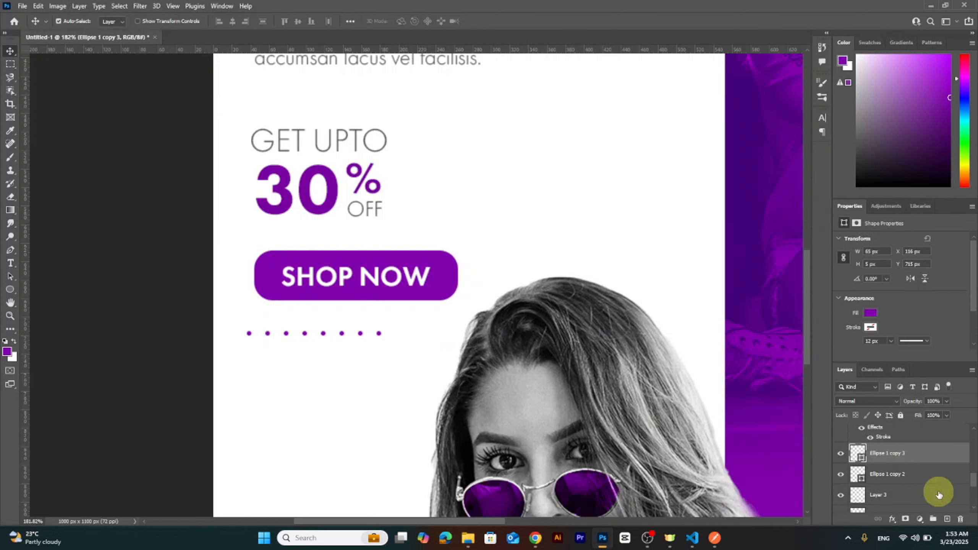
# Merge the eight dots, stack copies 20 px apart downward into a grid of four rows, and merge the grid into one layer.
pyautogui.keyDown('shift'); pyautogui.click(931, 480); pyautogui.keyUp('shift')
pyautogui.hotkey('ctrl', 'e')
pyautogui.hotkey('ctrl', 'j')
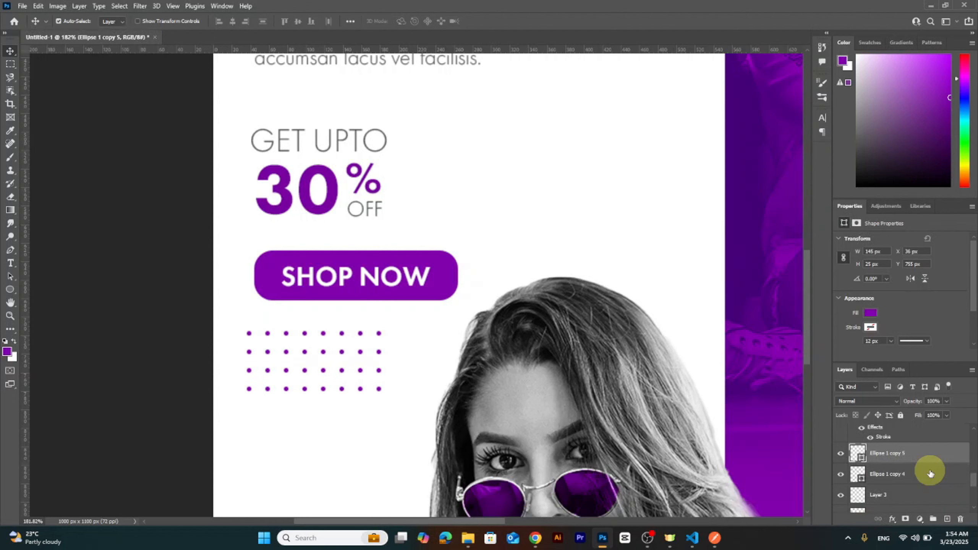
pyautogui.hotkey('ctrl', 'e')
# Scale the dot grid to about 95 x 42 px, place it beside the left lens of the woman's sunglasses and rasterize its layer.
pyautogui.hotkey('ctrl', '0')
pyautogui.hotkey('ctrl', 't')
pyautogui.moveTo(284, 381); pyautogui.dragTo(300, 420)
pyautogui.press('Return')
pyautogui.hotkey('ctrl', 't')
pyautogui.click(498, 22)
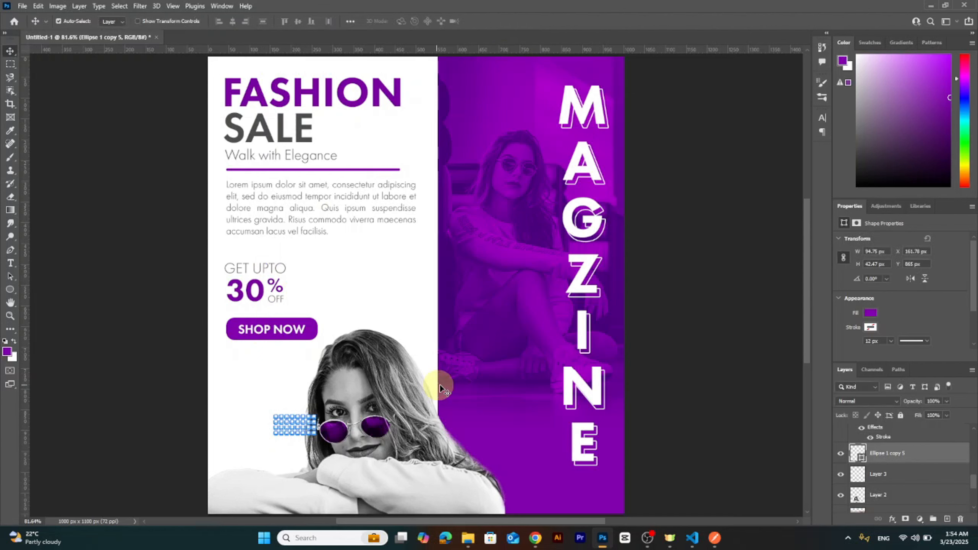
pyautogui.rightClick(930, 451)
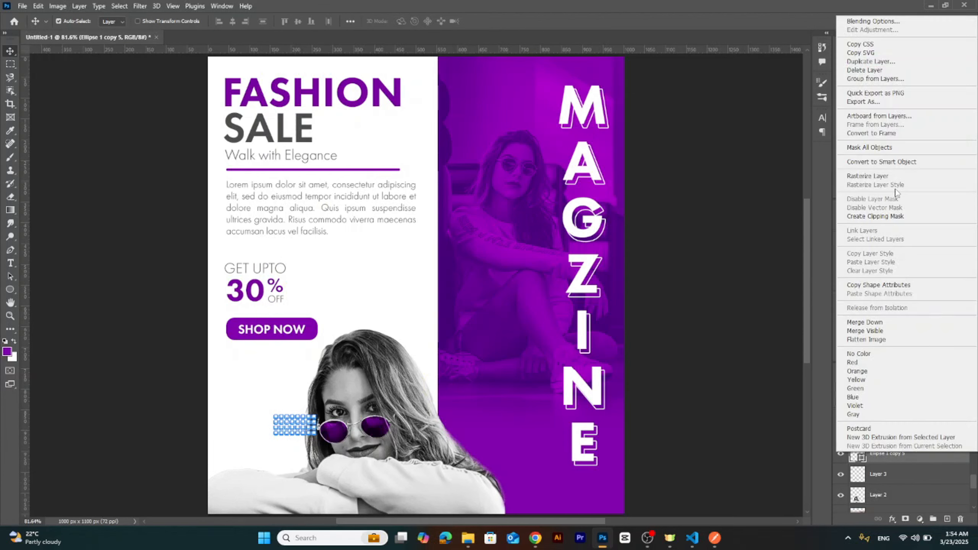
pyautogui.click(885, 175)
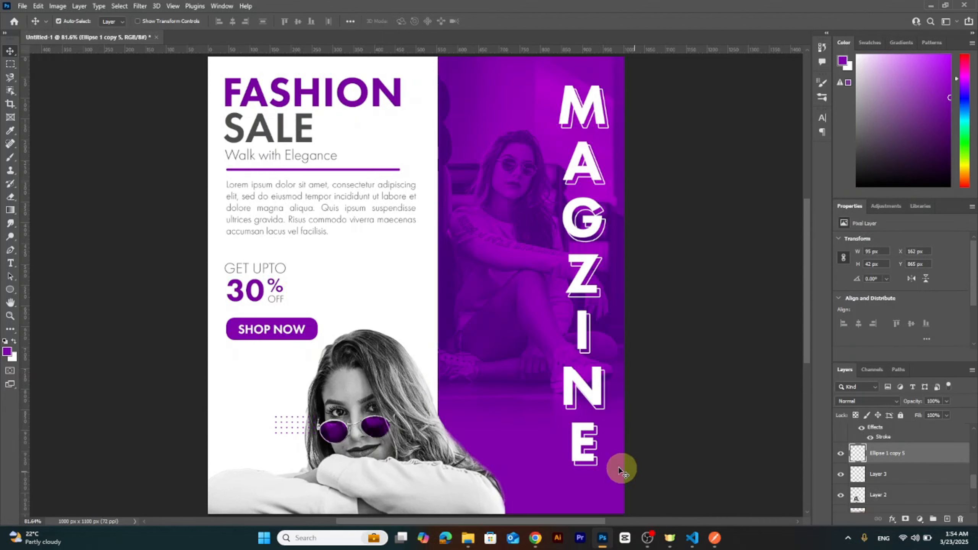
# Duplicate the dot grid and place the copy at the upper right of the woman's hair, at about X 438, Y 666 px.
pyautogui.hotkey('ctrl', 'alt', 't')
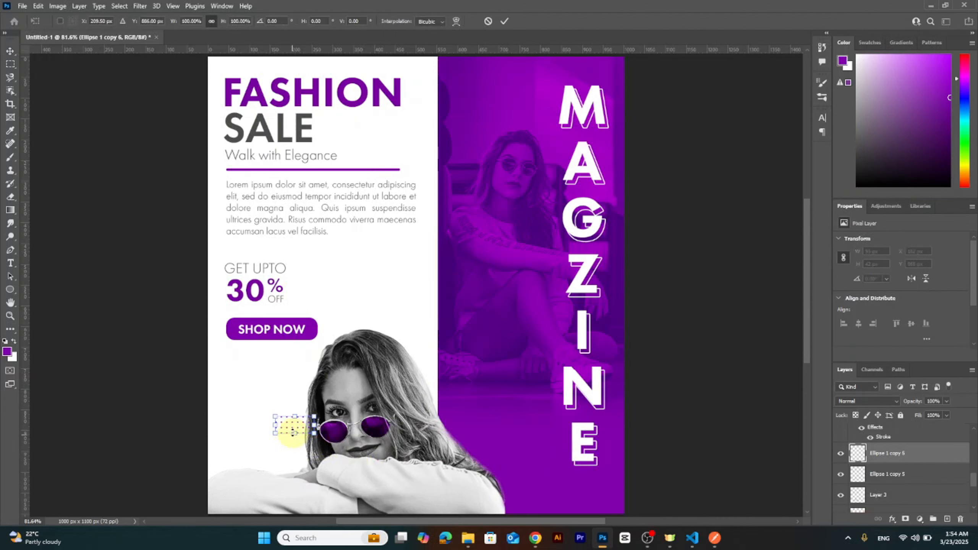
pyautogui.moveTo(300, 421); pyautogui.dragTo(409, 339)
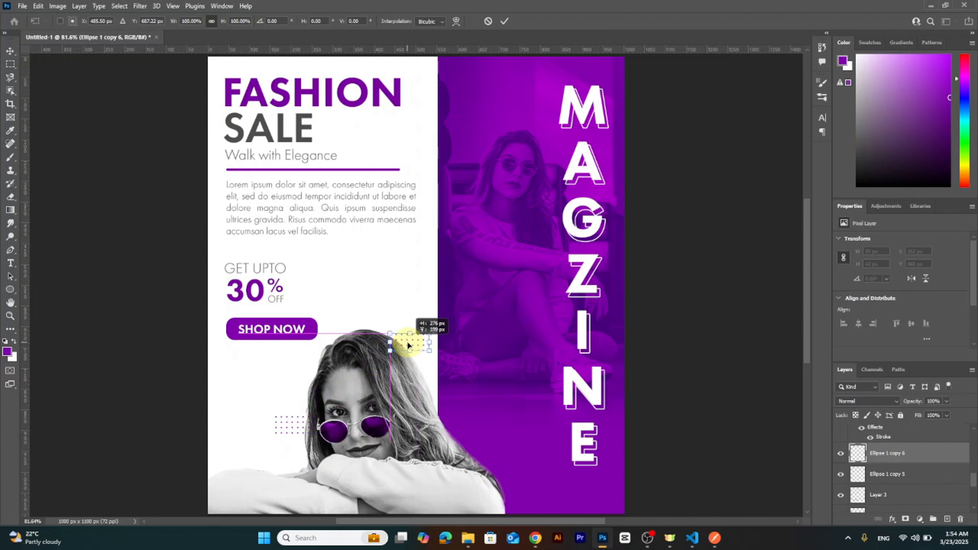
pyautogui.click(505, 21)
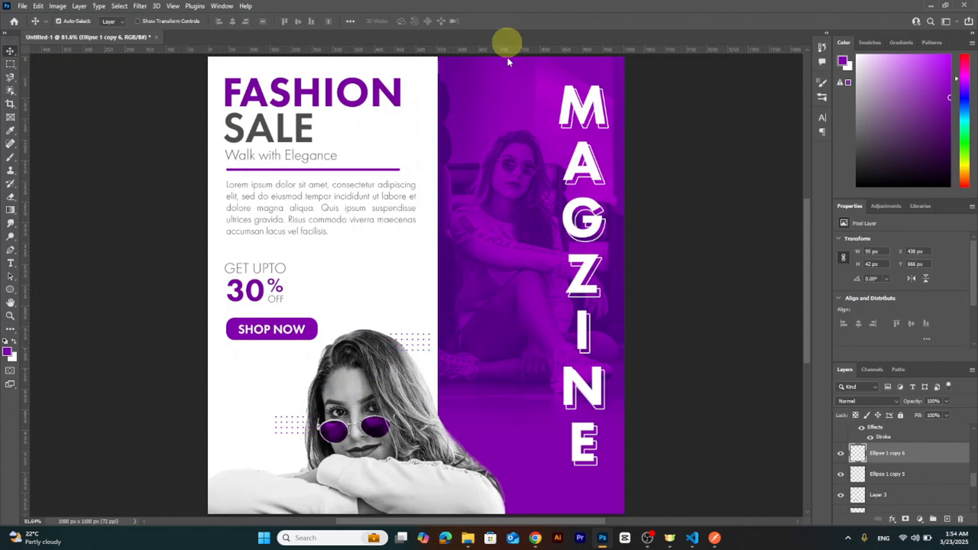
# Move both dot grid layers below Layer 2 so they sit behind the woman.
pyautogui.keyDown('shift'); pyautogui.click(919, 476); pyautogui.keyUp('shift')
pyautogui.scroll(-1, 935, 467)
pyautogui.moveTo(925, 451); pyautogui.dragTo(922, 497)
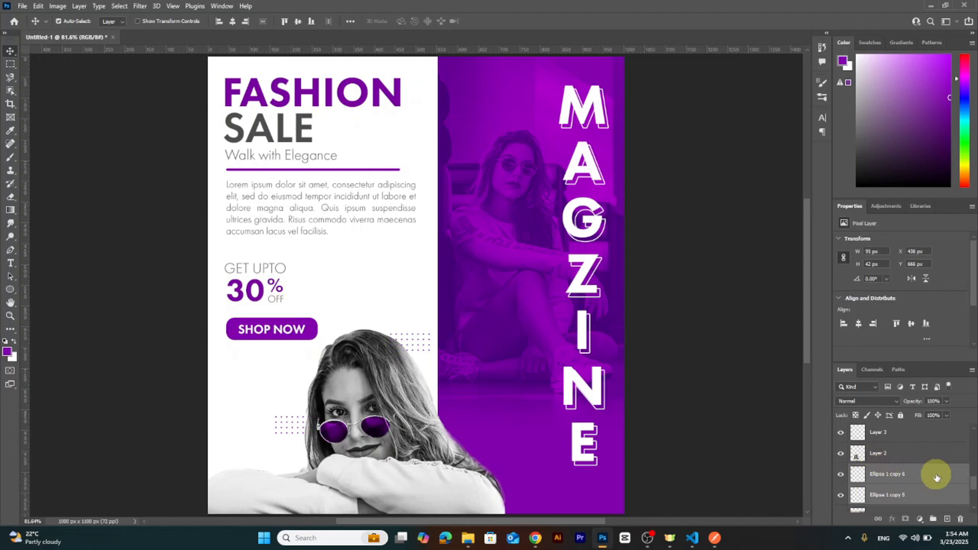
# Duplicate the dot grid beside the woman's hair, rotate the copy 90° and place it at the poster's left edge beside FASHION.
pyautogui.click(897, 472)
pyautogui.hotkey('ctrl', 'j')
pyautogui.hotkey('ctrl', 't')
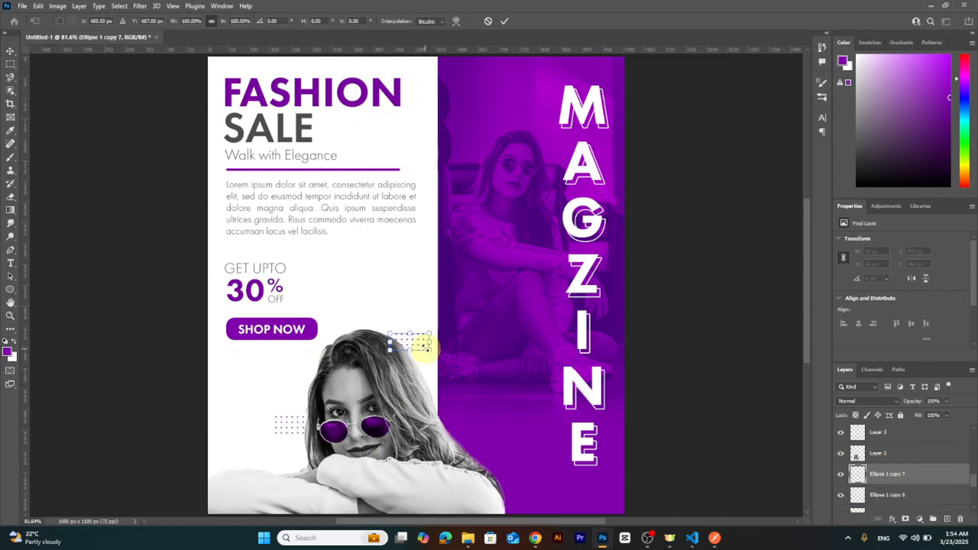
pyautogui.moveTo(419, 345); pyautogui.dragTo(217, 98)
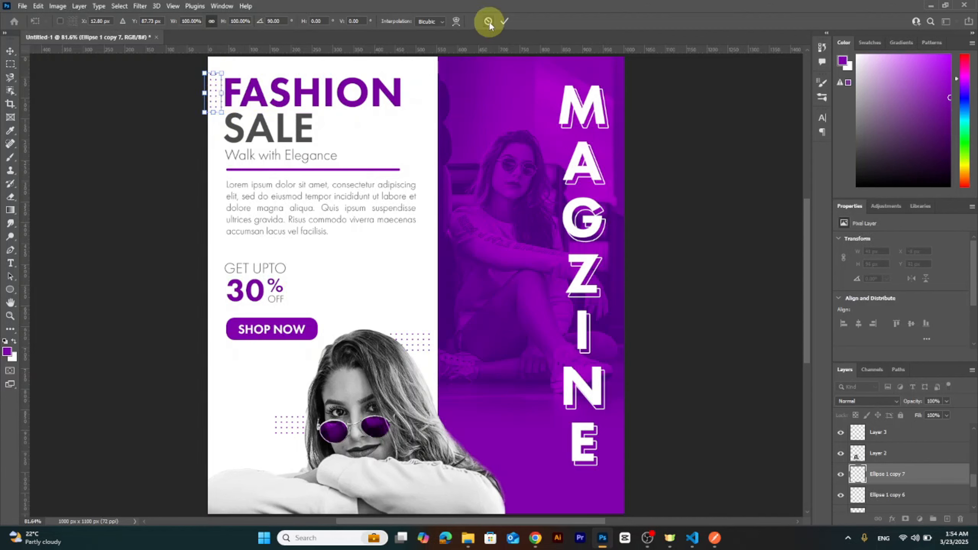
pyautogui.click(503, 20)
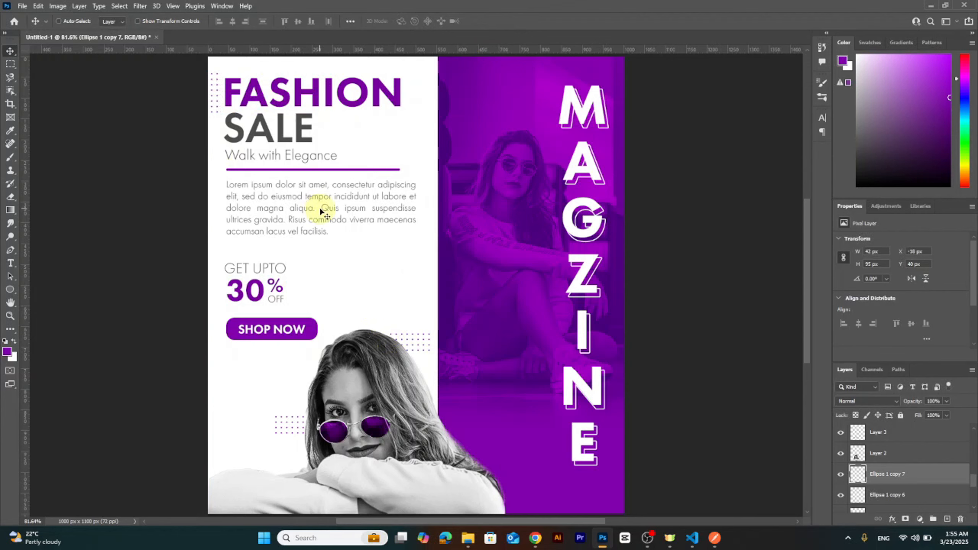
# Duplicate the vertical dot grid, turn the copy horizontal, place it in the poster's bottom-right corner at about X 920, Y 1025 px and colour it white.
pyautogui.hotkey('ctrl', 'j')
pyautogui.click(213, 94)
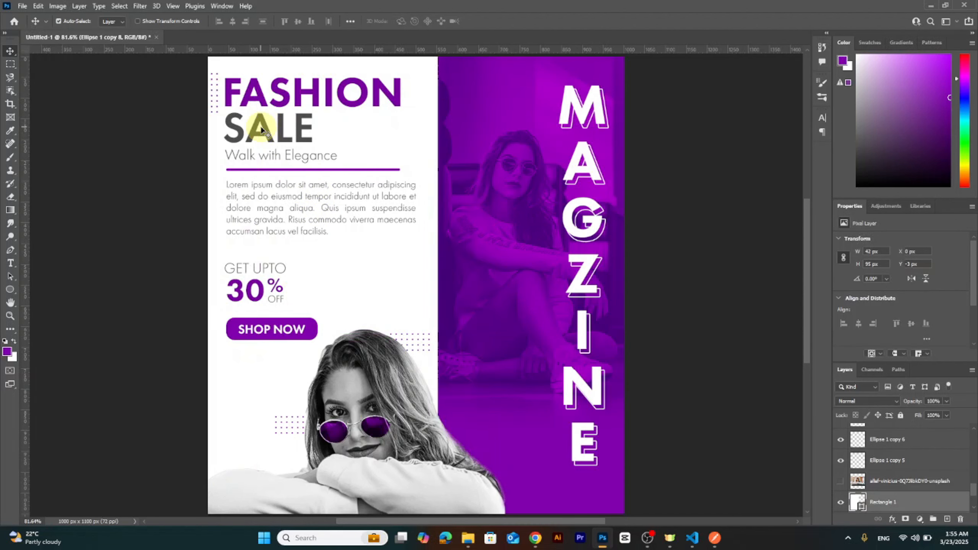
pyautogui.hotkey('ctrl', 't')
pyautogui.press('Return')
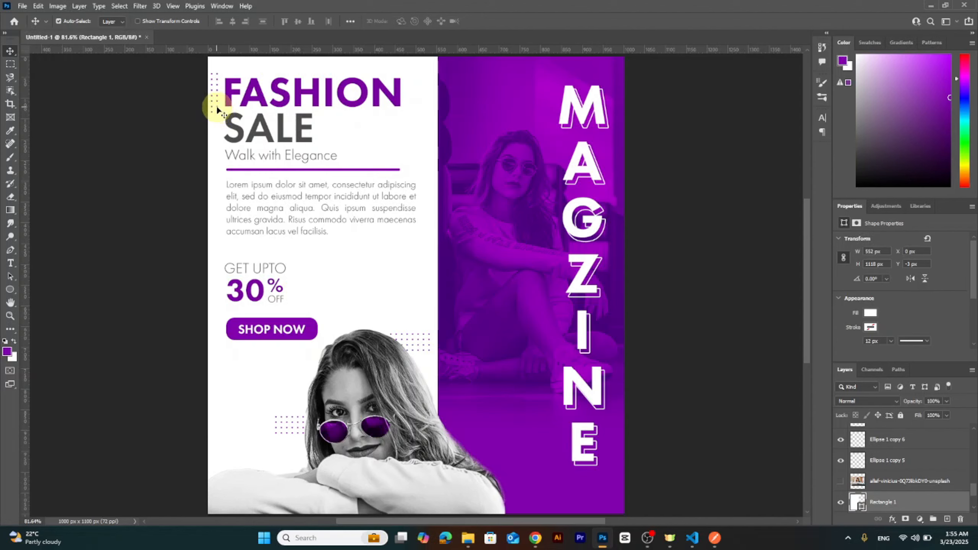
pyautogui.click(218, 110)
pyautogui.hotkey('ctrl', 't')
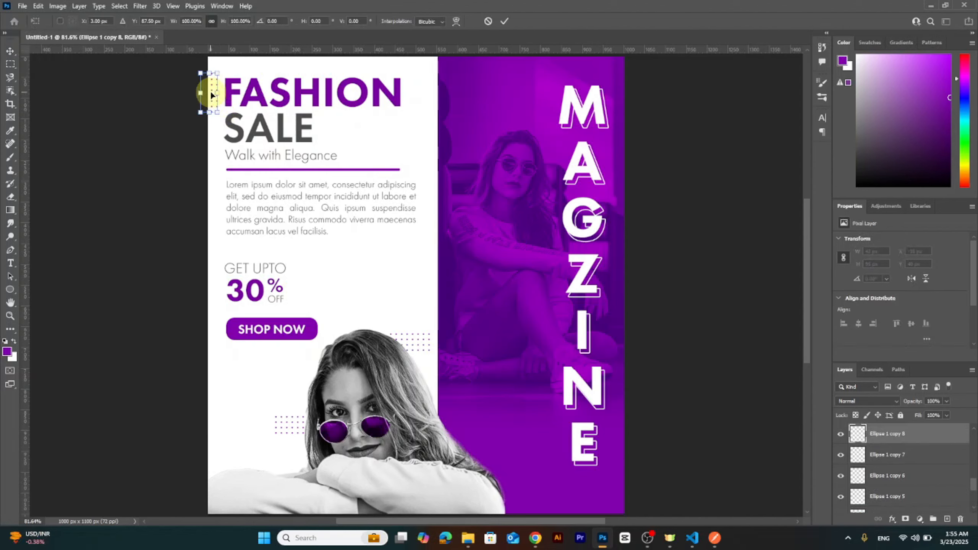
pyautogui.moveTo(211, 95); pyautogui.dragTo(613, 491)
pyautogui.click(503, 22)
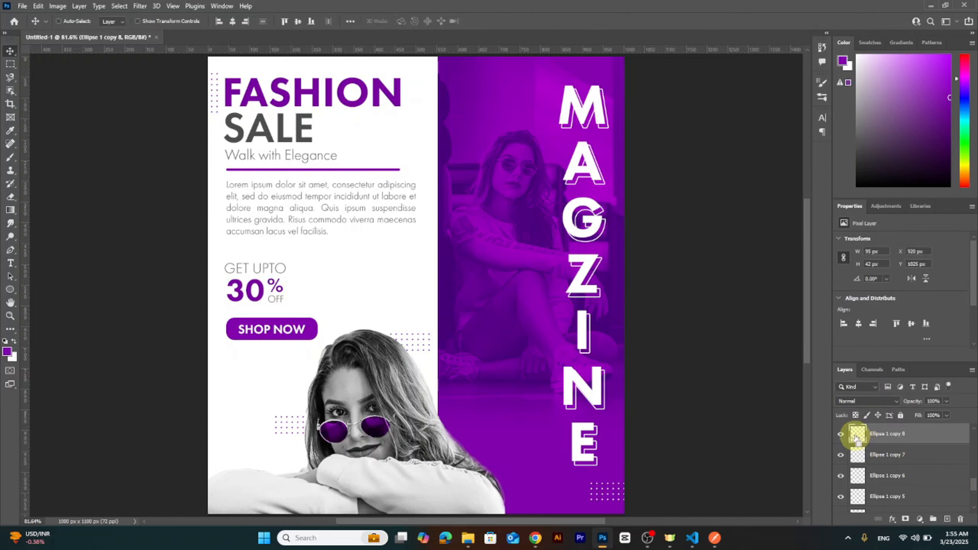
pyautogui.hotkey('ctrl', 'd')
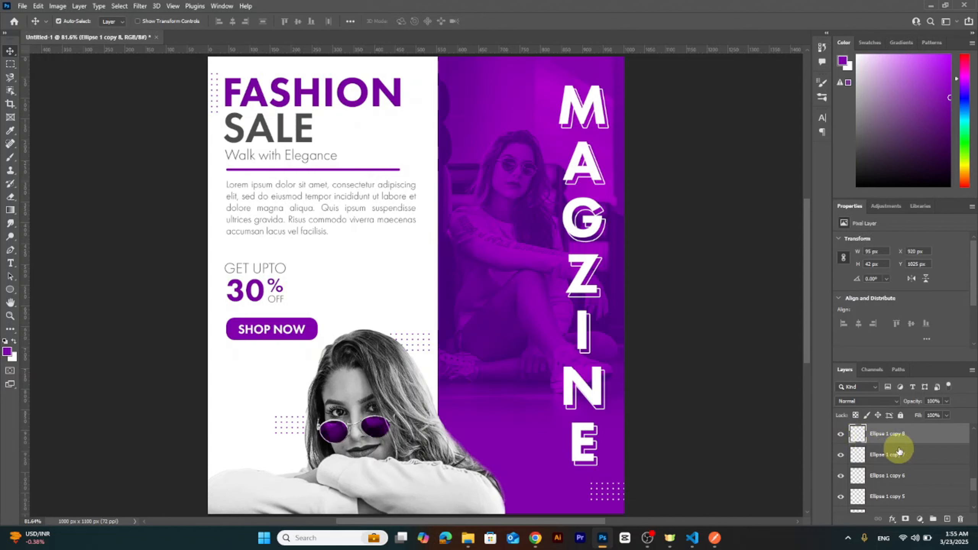